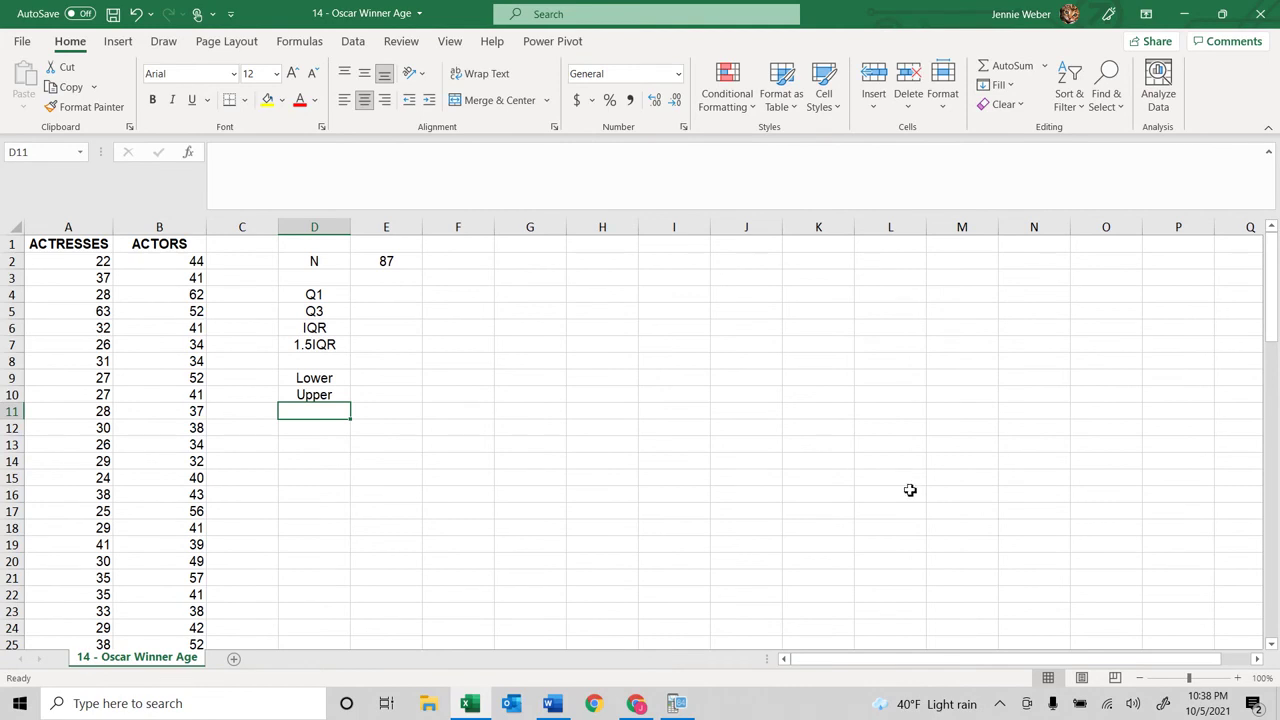
Custom-sort columns A:B by ACTRESSES, smallest to largest.
{"action": "scroll", "coordinate": [126, 369], "scroll_direction": "down", "scroll_amount": 1}
{"action": "scroll", "coordinate": [142, 425], "scroll_direction": "up", "scroll_amount": 1}
{"action": "left_click_drag", "start_coordinate": [80, 231], "coordinate": [130, 228]}
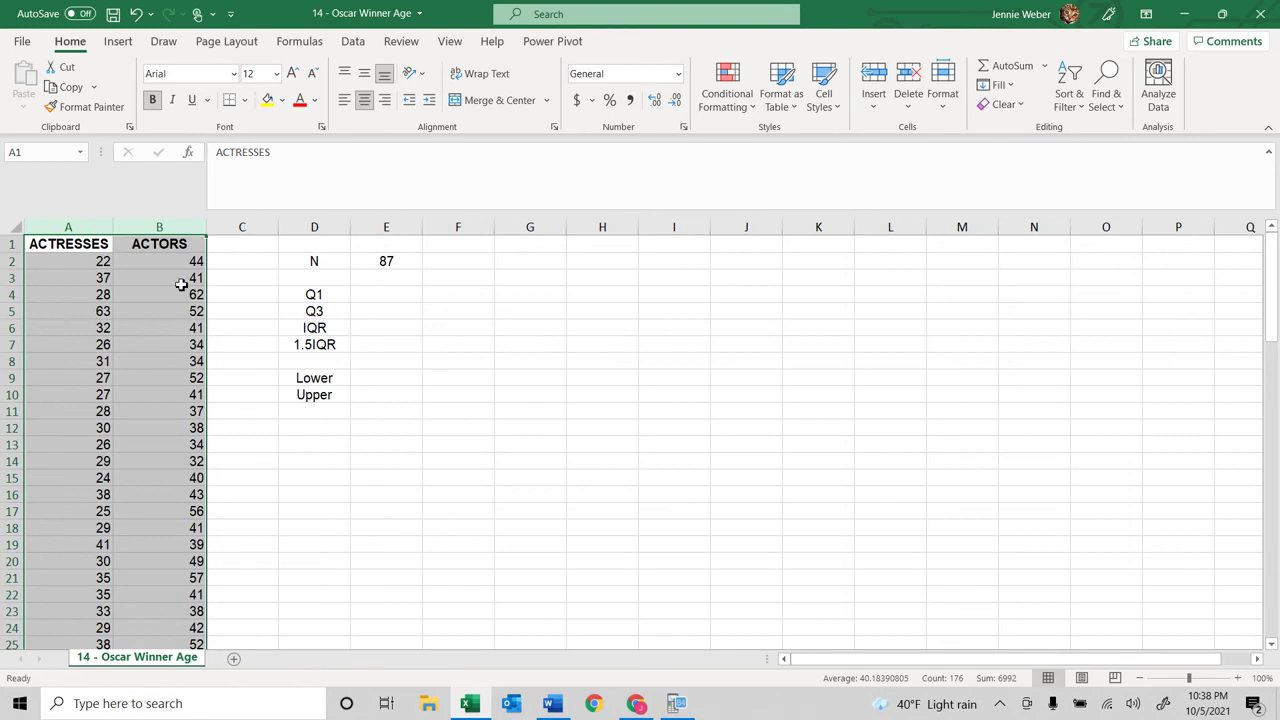
{"action": "left_click", "coordinate": [1072, 102]}
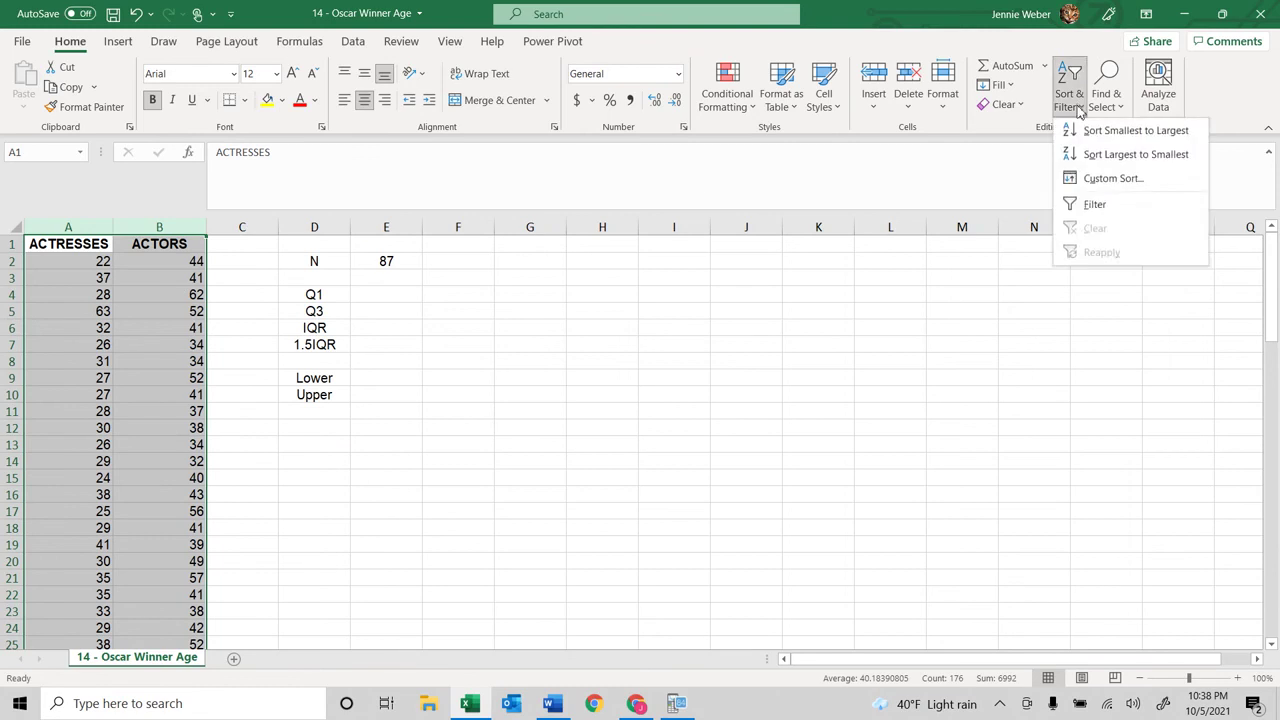
{"action": "left_click", "coordinate": [1100, 178]}
{"action": "left_click", "coordinate": [603, 309]}
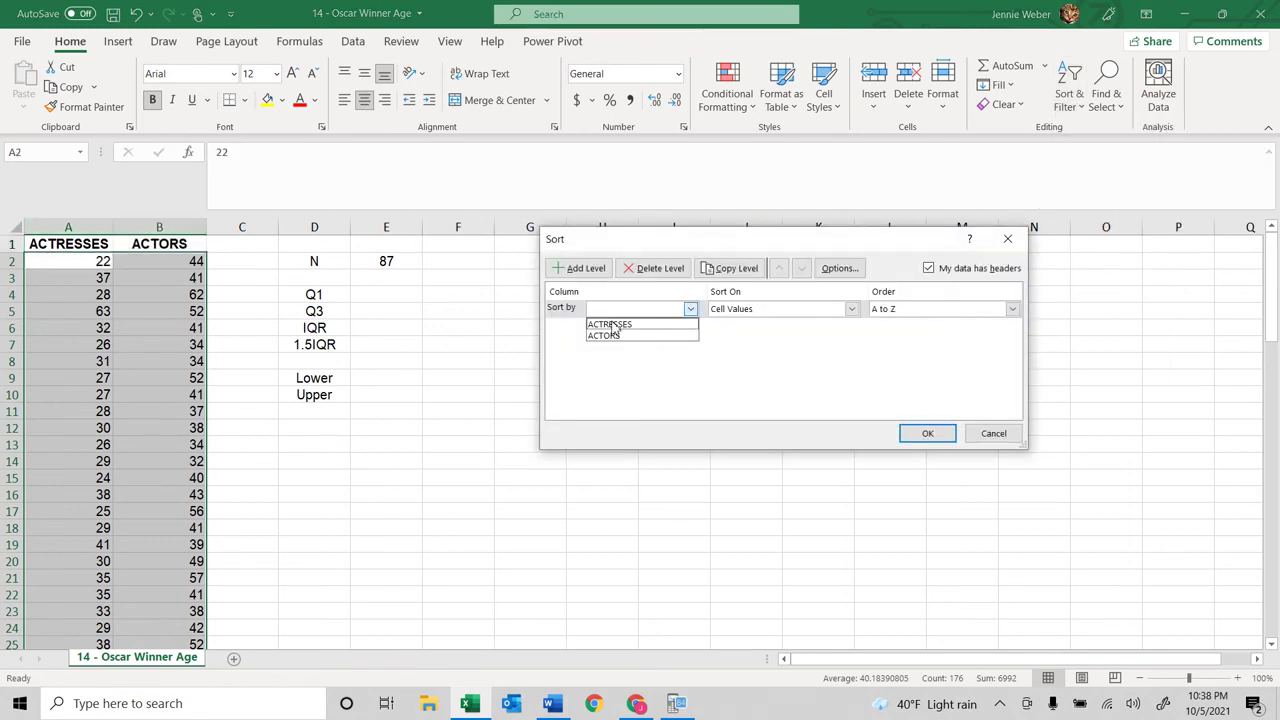
{"action": "left_click", "coordinate": [612, 325]}
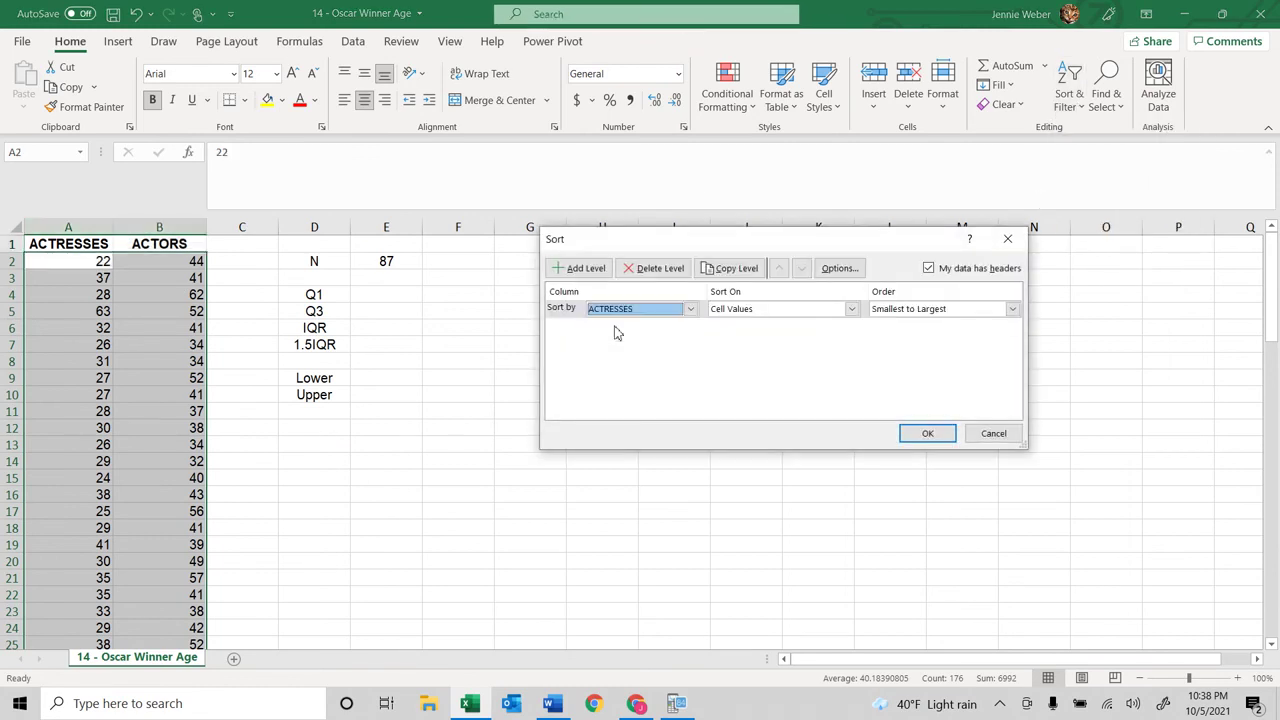
{"action": "left_click", "coordinate": [929, 434]}
Check that the youngest actress age, 21, now sits in A2 with its paired actor age.
{"action": "scroll", "coordinate": [252, 327], "scroll_direction": "down", "scroll_amount": 1}
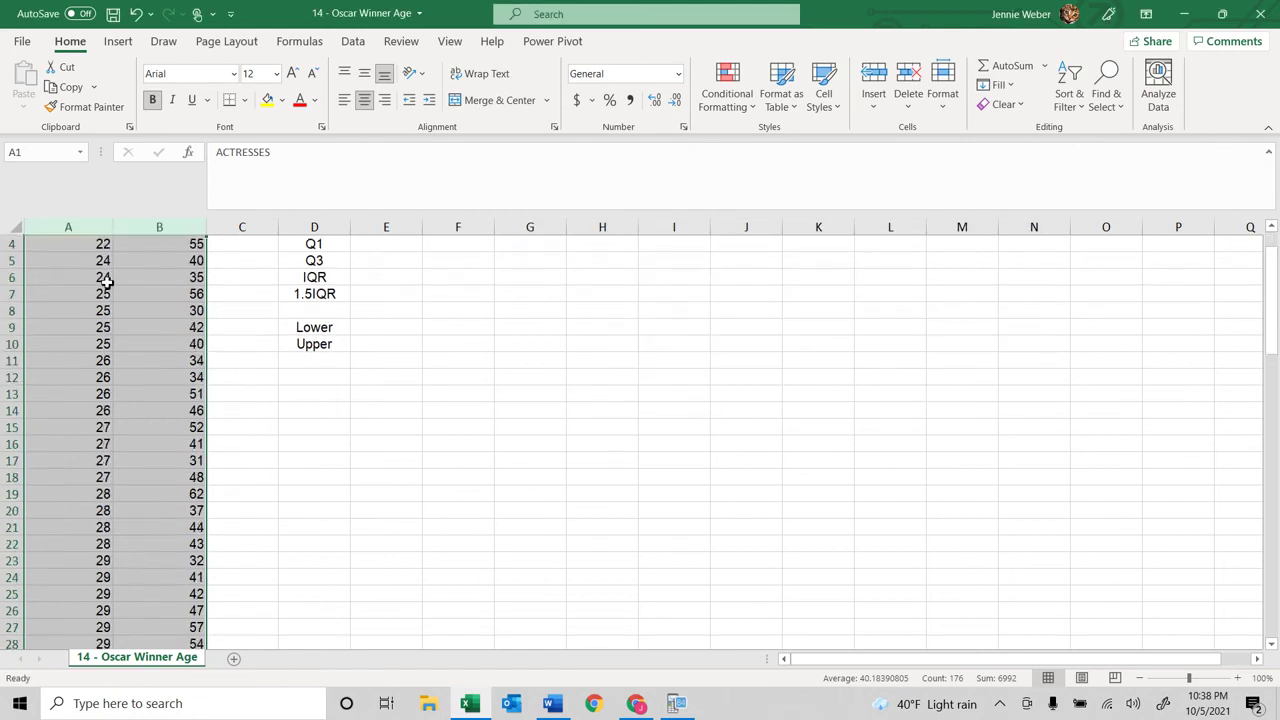
{"action": "scroll", "coordinate": [150, 300], "scroll_direction": "up", "scroll_amount": 1}
{"action": "left_click", "coordinate": [100, 261]}
{"action": "left_click_drag", "start_coordinate": [100, 261], "coordinate": [160, 261]}
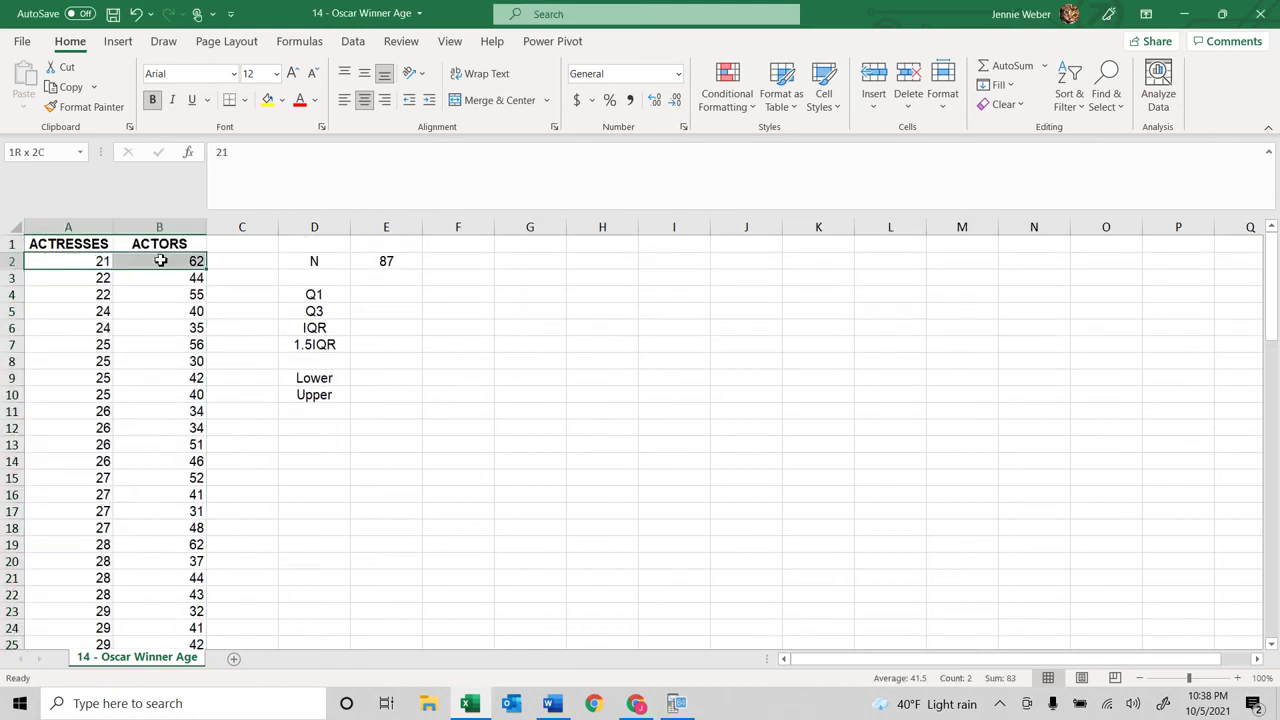
{"action": "left_click", "coordinate": [80, 262]}
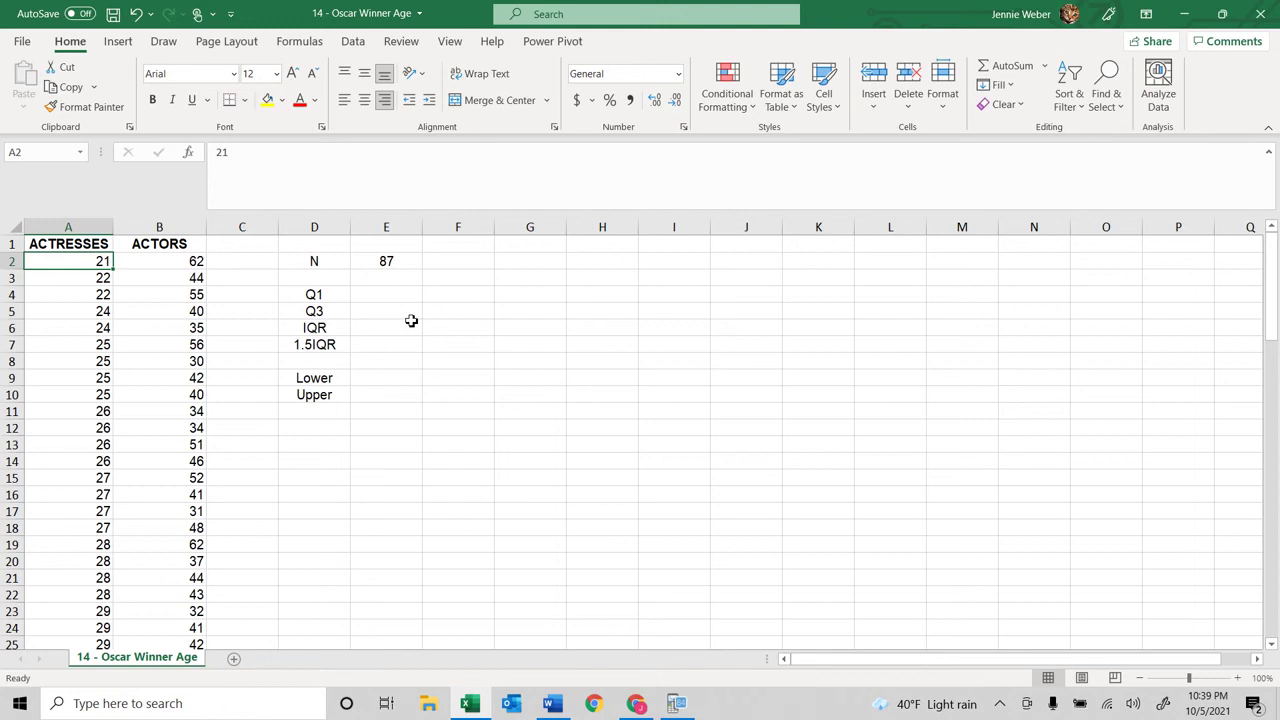
Enter =.25*87 in E4 and =.75*87 in E5, giving 21.75 and 65.25.
{"action": "left_click", "coordinate": [386, 296]}
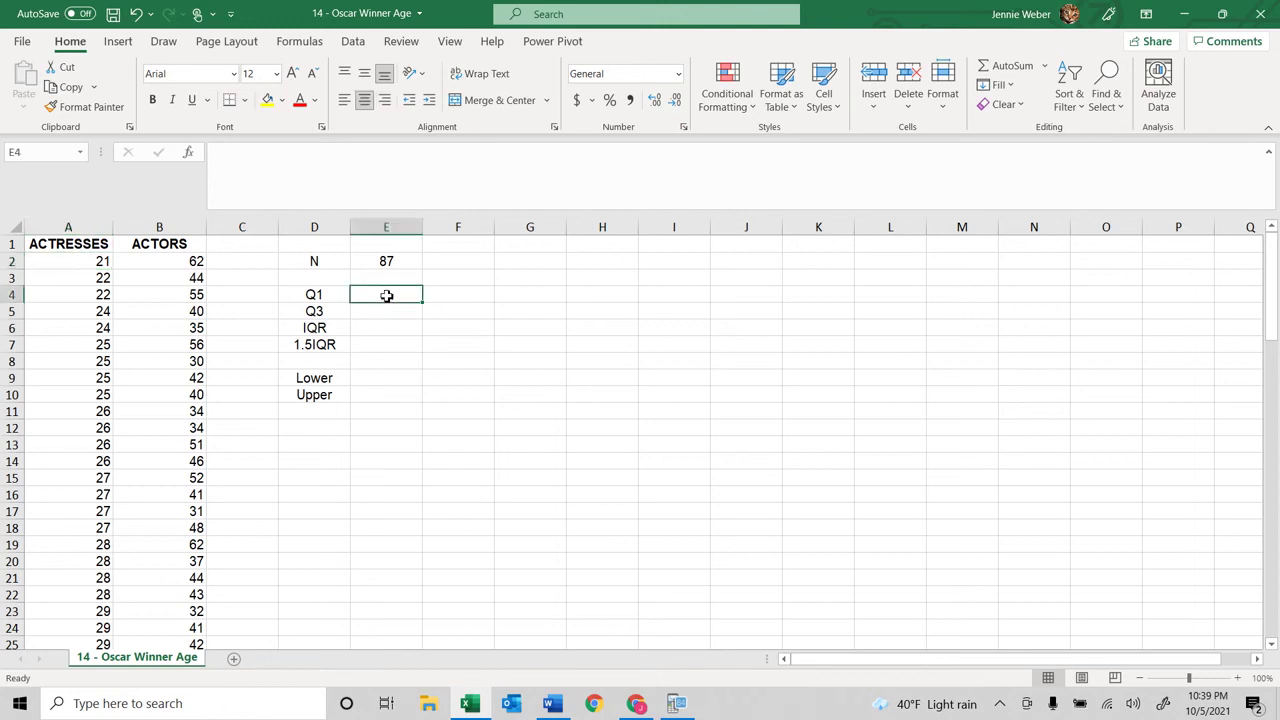
{"action": "type", "text": "=."}
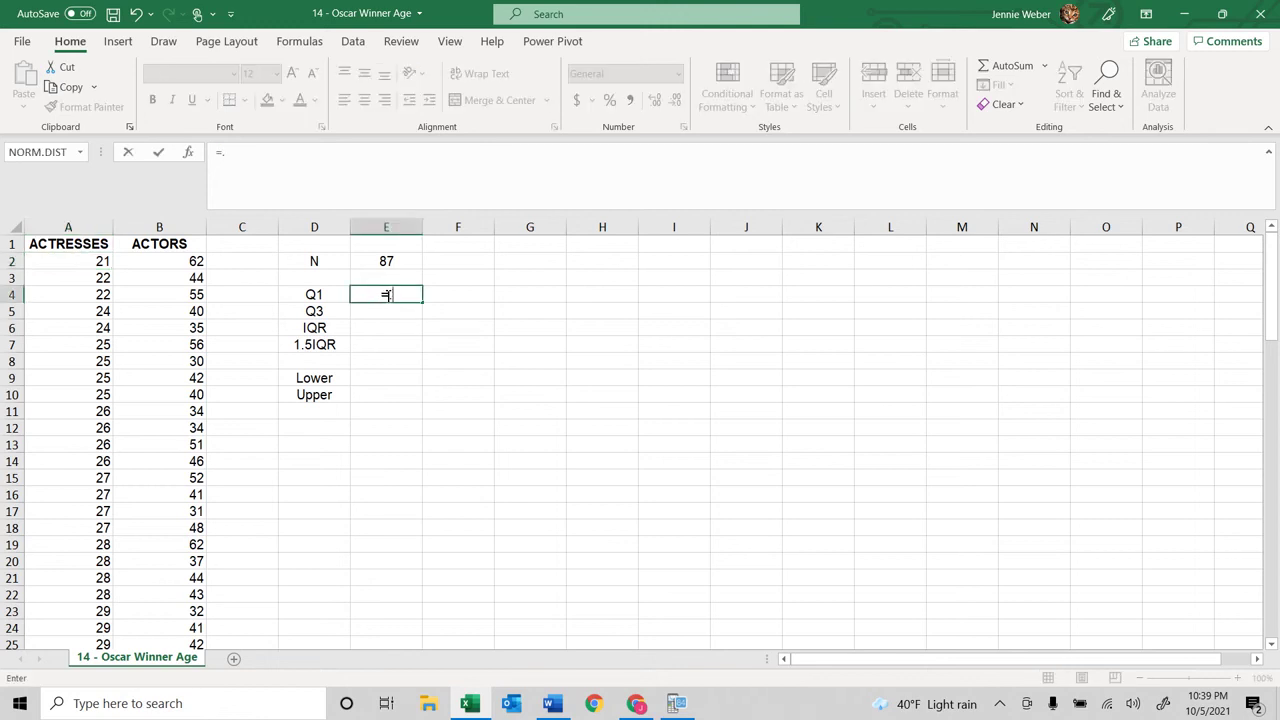
{"action": "type", "text": "75"}
{"action": "key", "text": "BackSpace"}
{"action": "key", "text": "BackSpace"}
{"action": "type", "text": "25*87"}
{"action": "key", "text": "Return"}
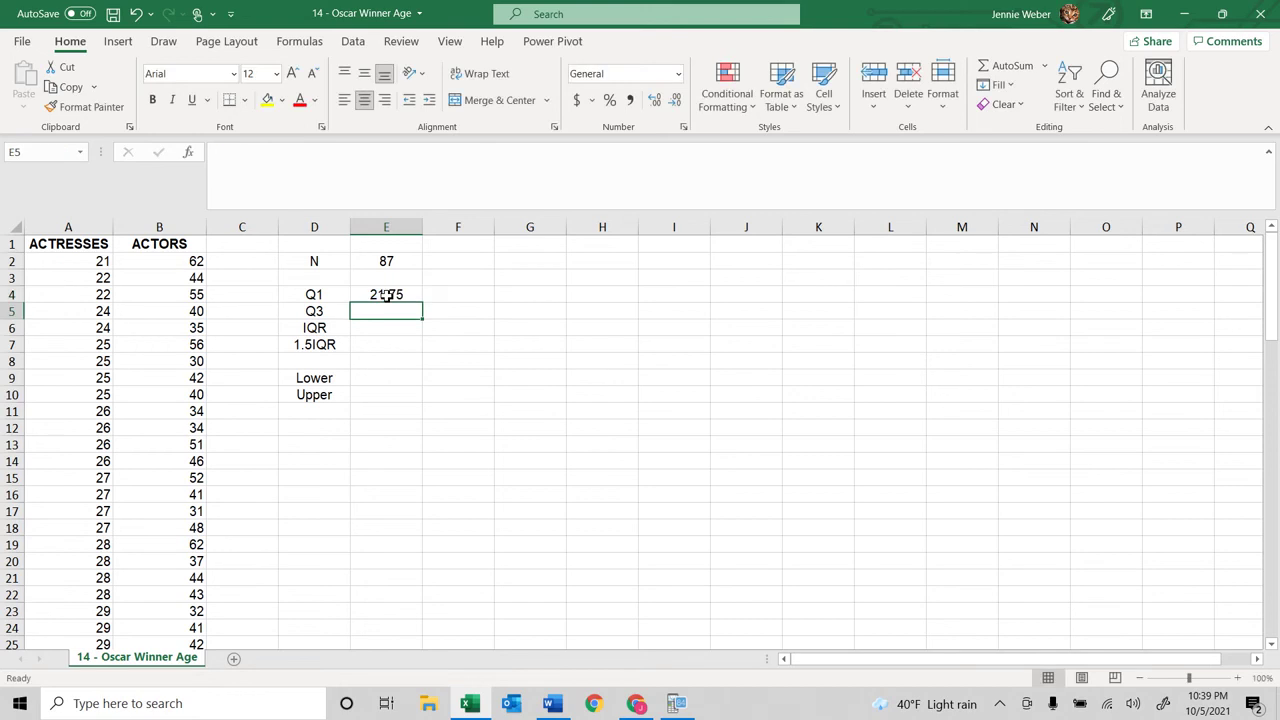
{"action": "type", "text": ".75"}
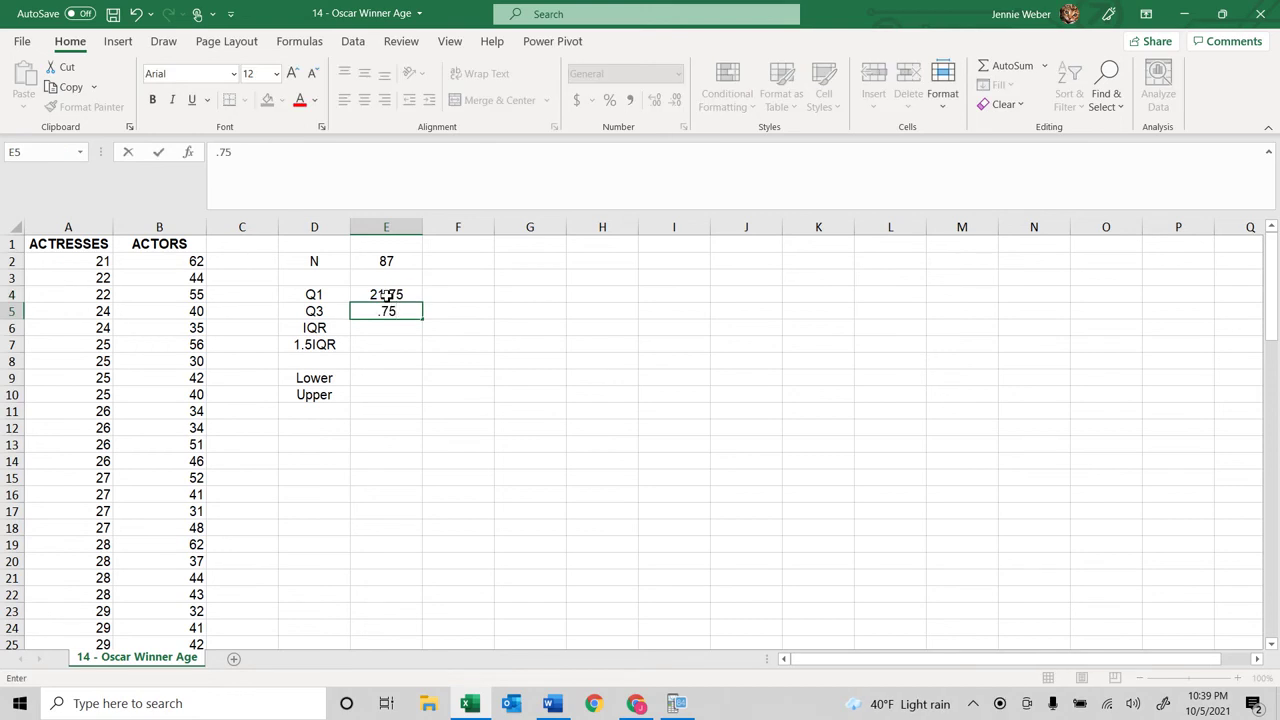
{"action": "type", "text": "*87"}
{"action": "key", "text": "Tab"}
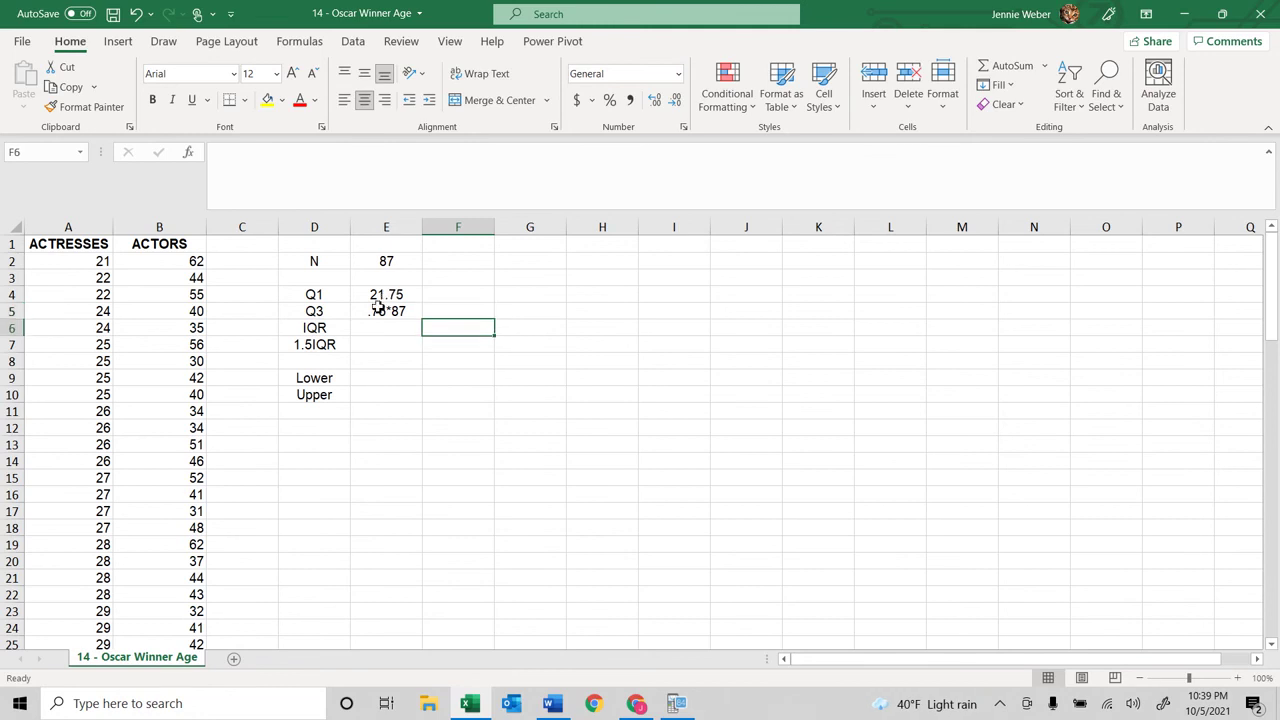
{"action": "left_click", "coordinate": [377, 309]}
{"action": "left_click", "coordinate": [291, 171]}
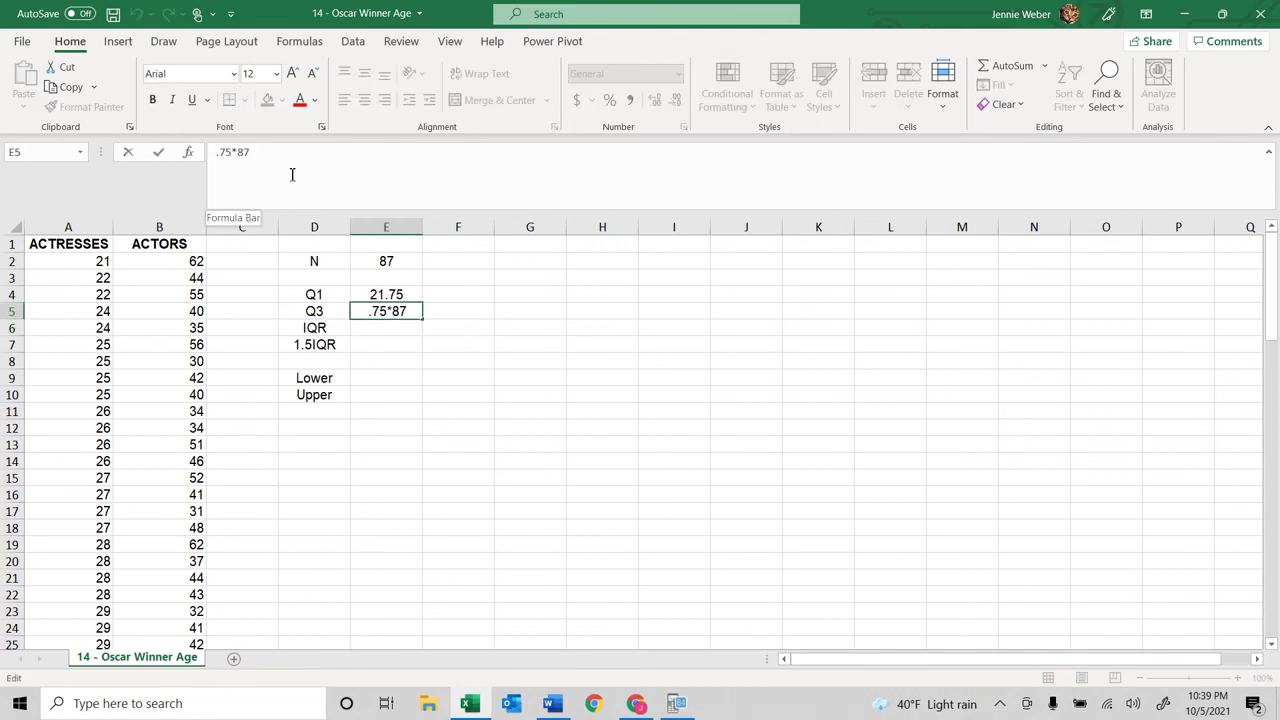
{"action": "key", "text": "Home"}
{"action": "type", "text": "="}
{"action": "key", "text": "Return"}
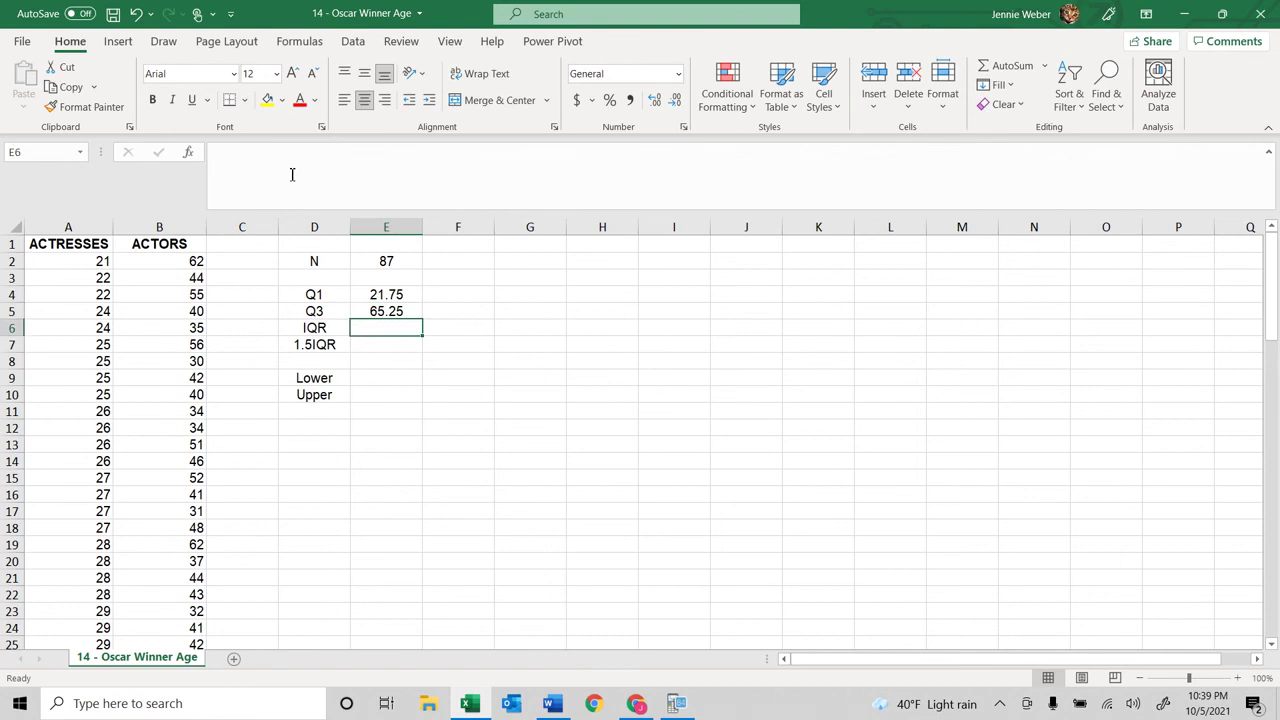
Note the rounded positions 22 in F4 and 66 in F5.
{"action": "key", "text": "Up"}
{"action": "key", "text": "Up"}
{"action": "key", "text": "Right"}
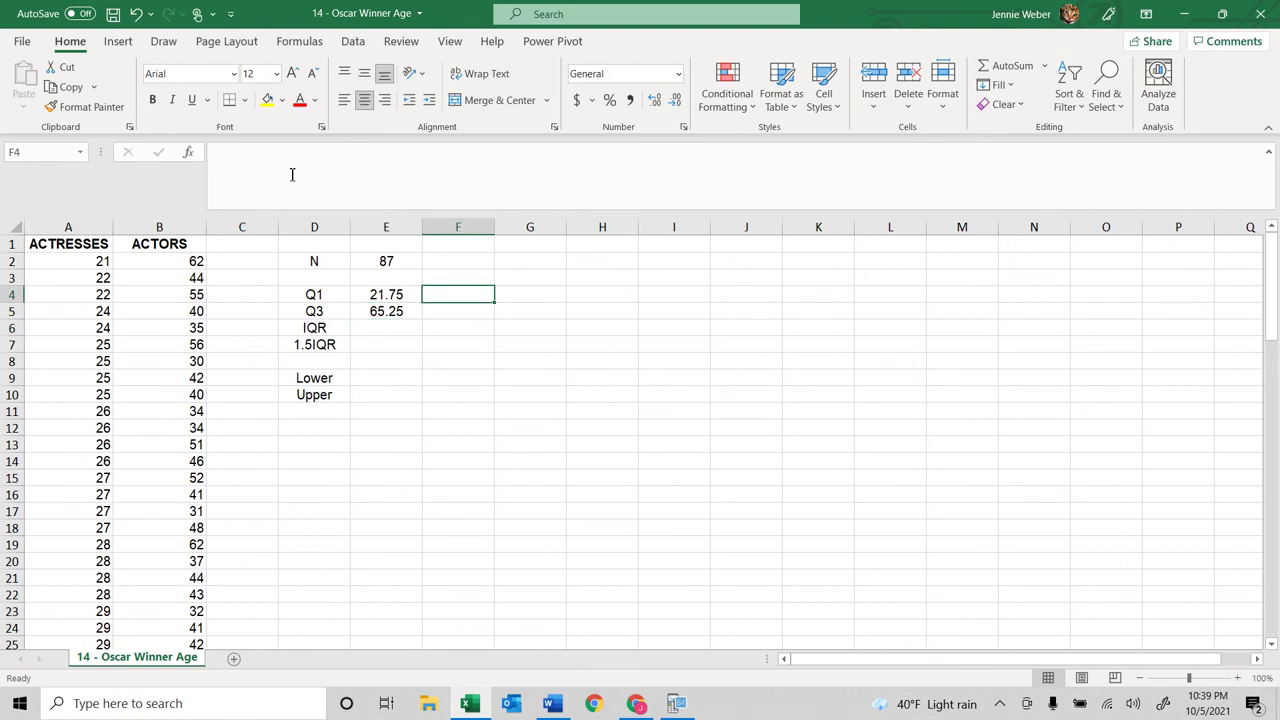
{"action": "type", "text": "22"}
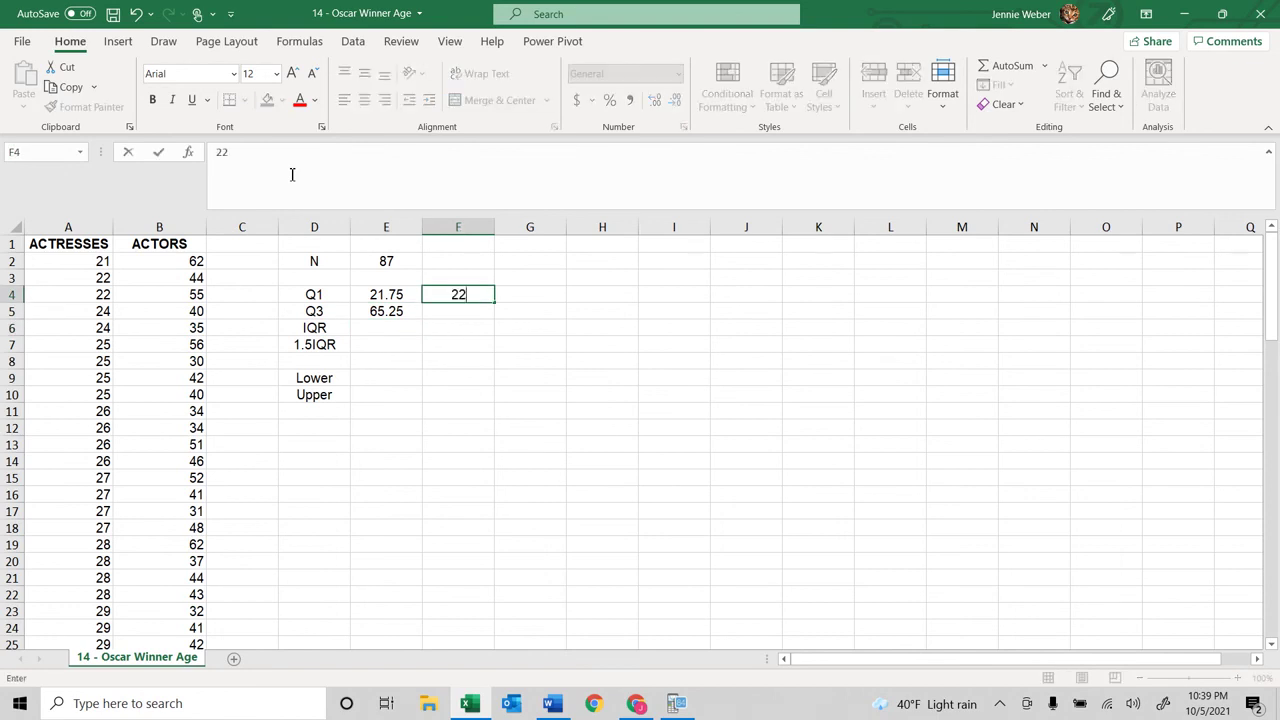
{"action": "key", "text": "Return"}
{"action": "type", "text": "66"}
{"action": "key", "text": "Return"}
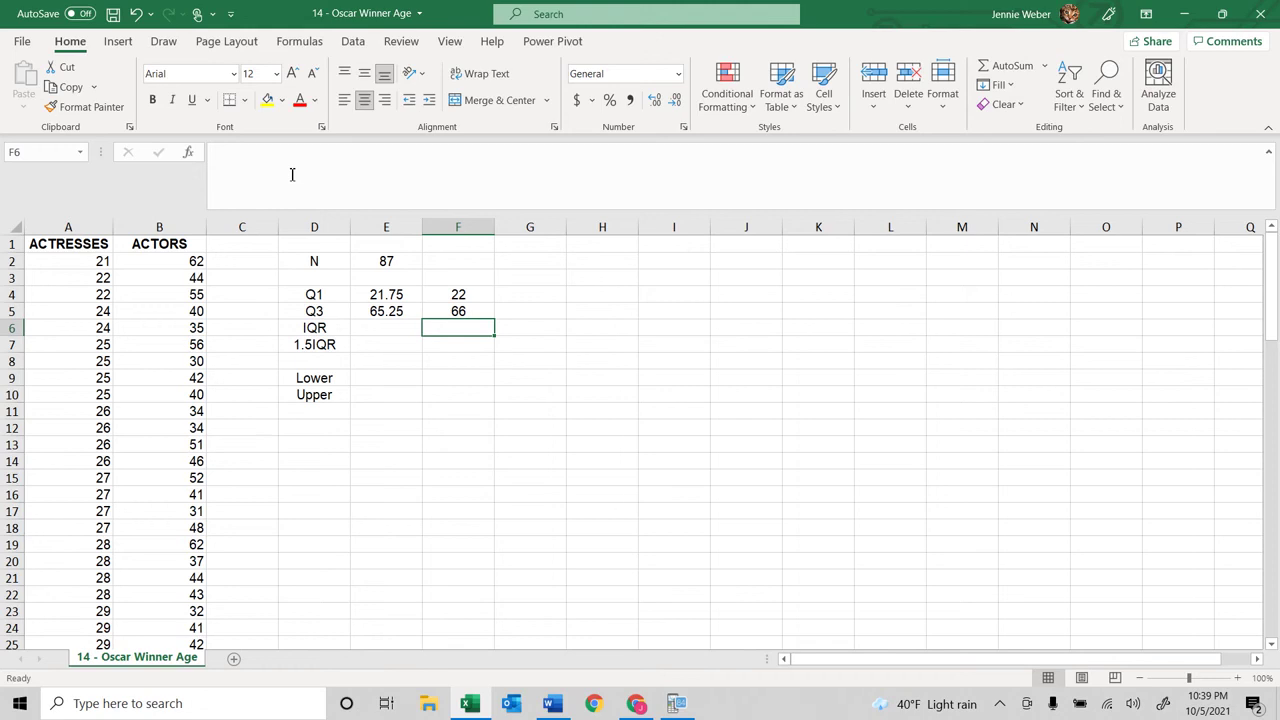
Set G4 to =A23 so Q1 reads 29, confirming A2:A23 holds 22 ages.
{"action": "key", "text": "Up"}
{"action": "key", "text": "Up"}
{"action": "key", "text": "Right"}
{"action": "type", "text": "="}
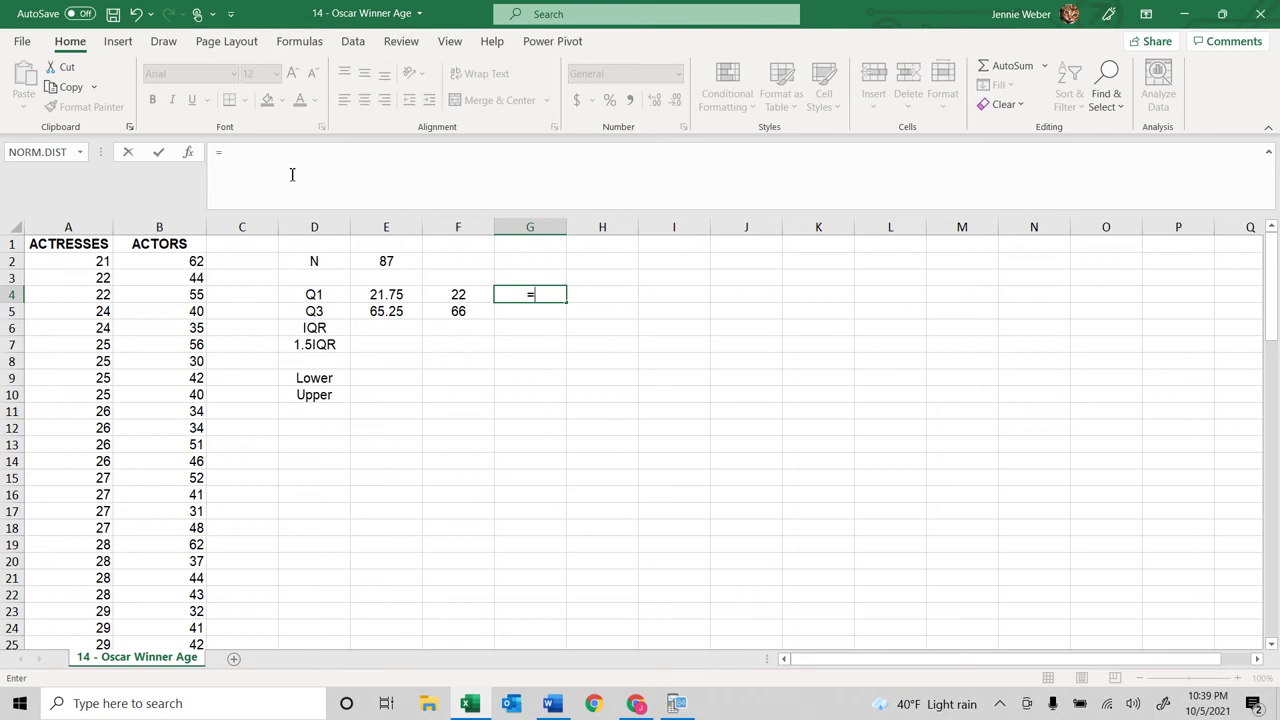
{"action": "type", "text": "a"}
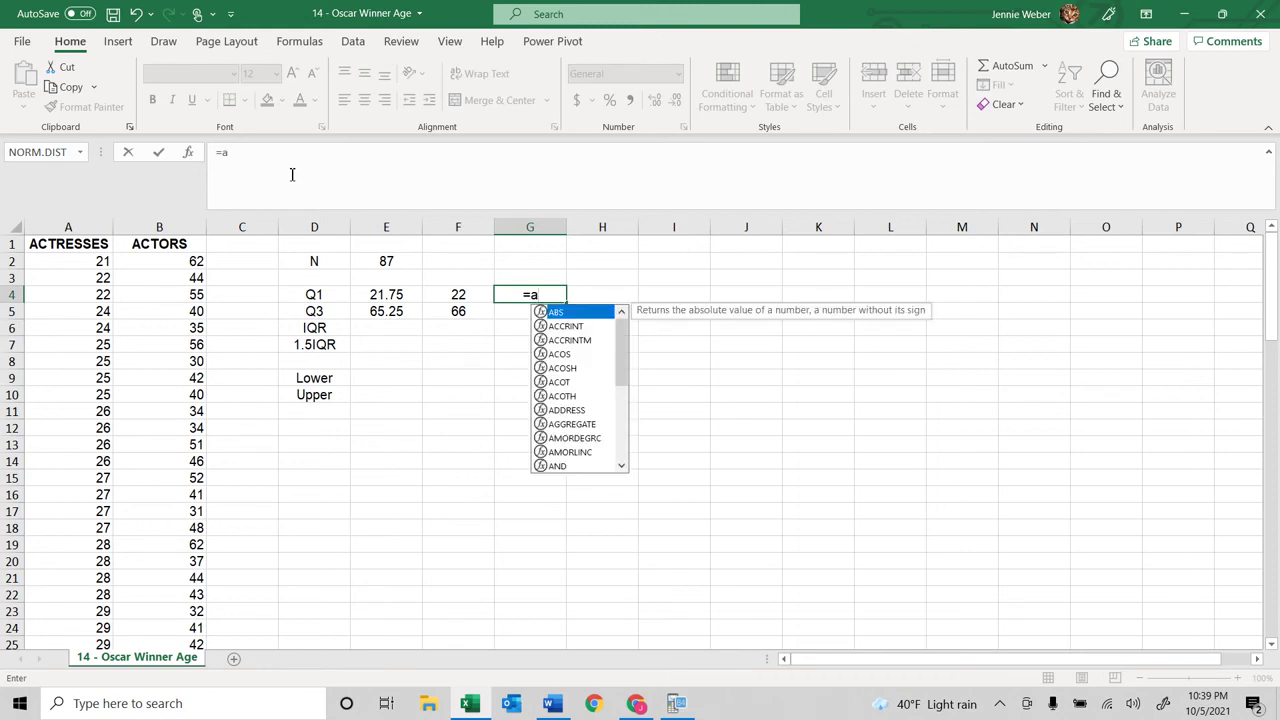
{"action": "type", "text": "23"}
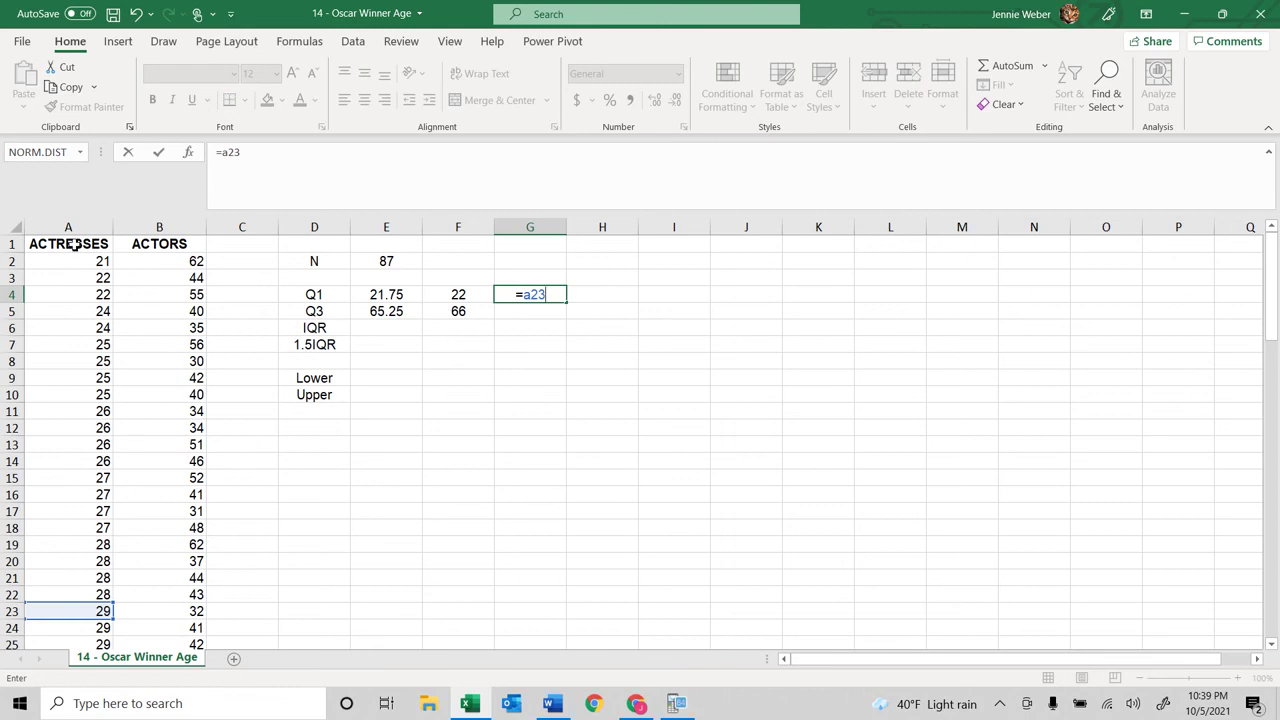
{"action": "key", "text": "Return"}
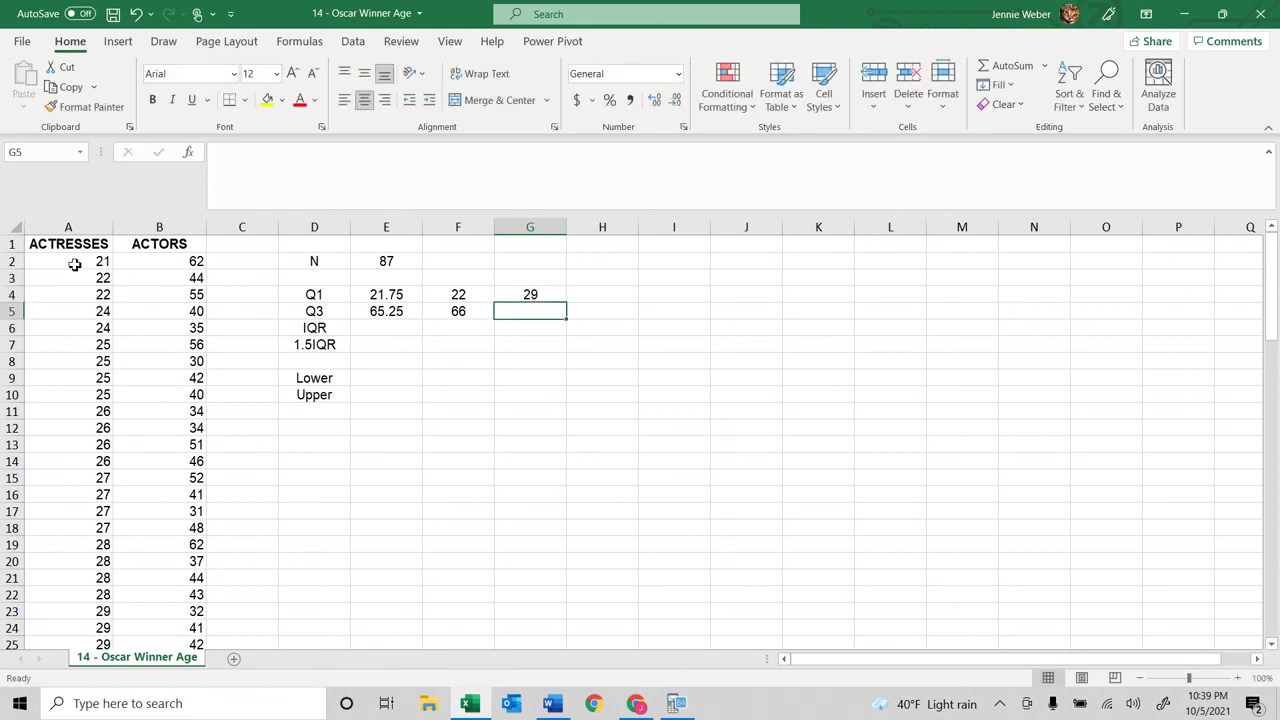
{"action": "left_click", "coordinate": [61, 264]}
{"action": "left_click", "coordinate": [51, 611], "text": "shift"}
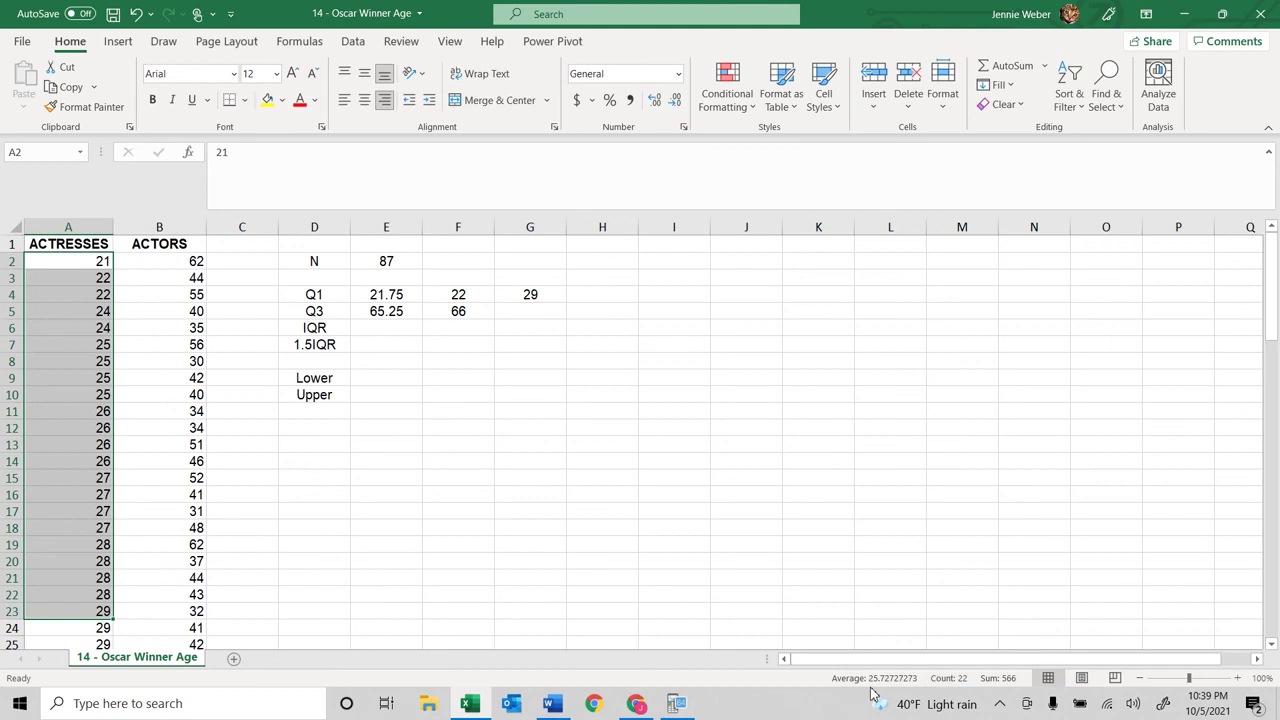
Set G5 to =A67 so Q3 reads 41.
{"action": "left_click", "coordinate": [540, 294]}
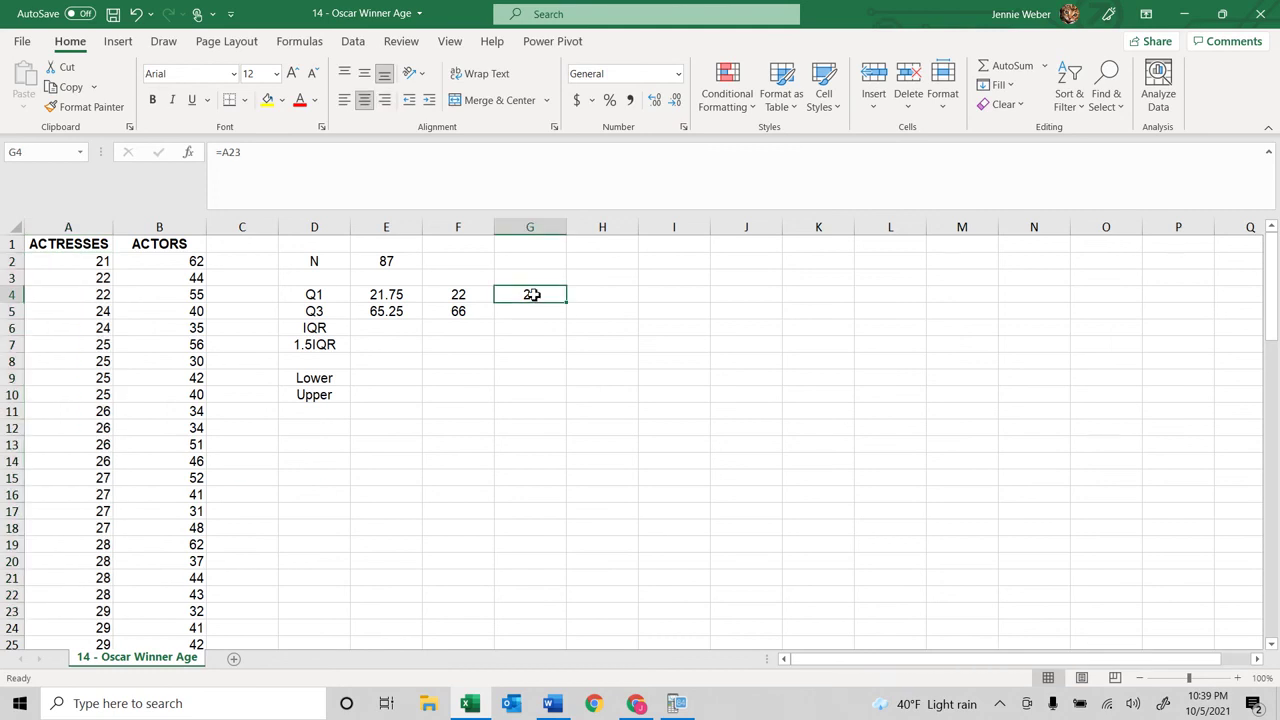
{"action": "left_click", "coordinate": [515, 315]}
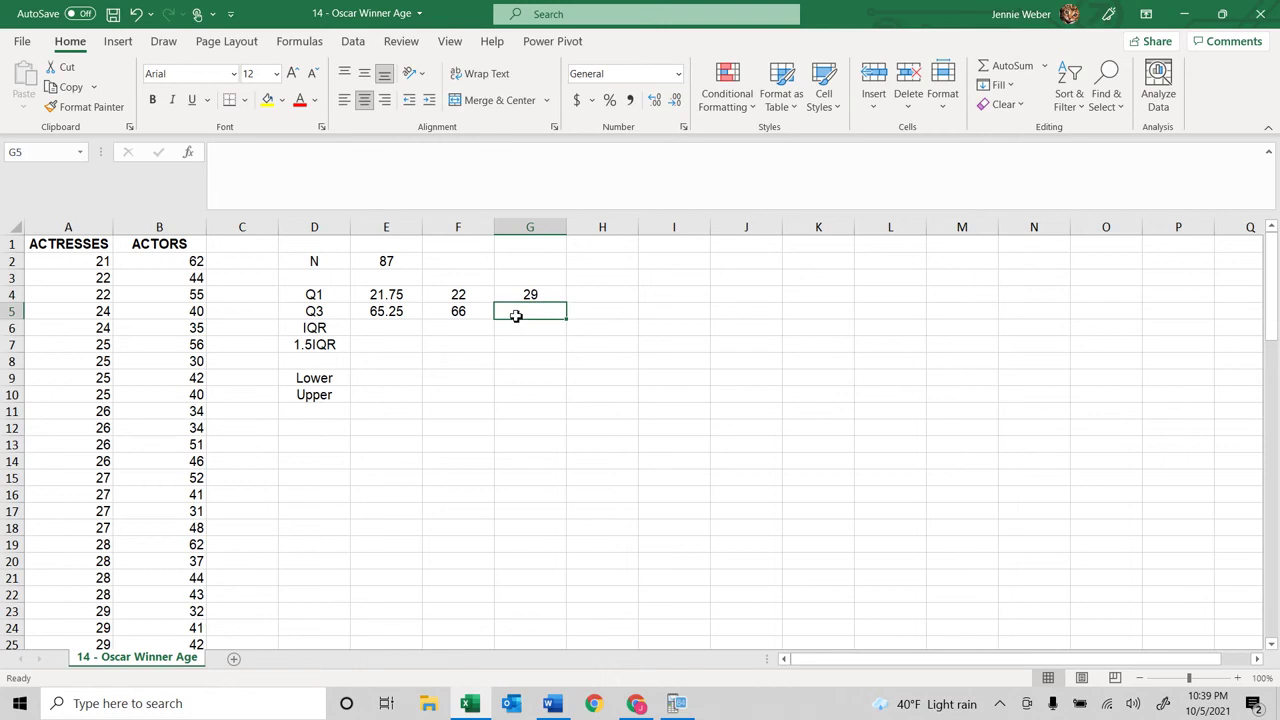
{"action": "type", "text": "=a67"}
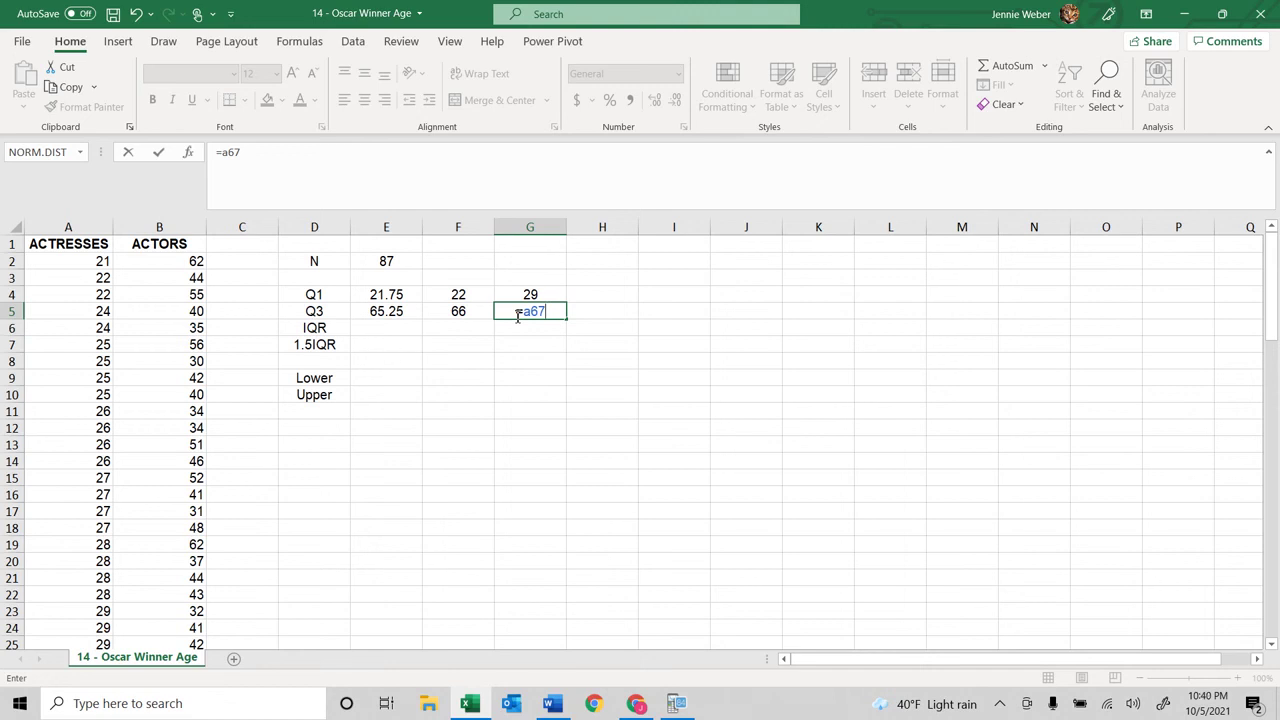
{"action": "key", "text": "Return"}
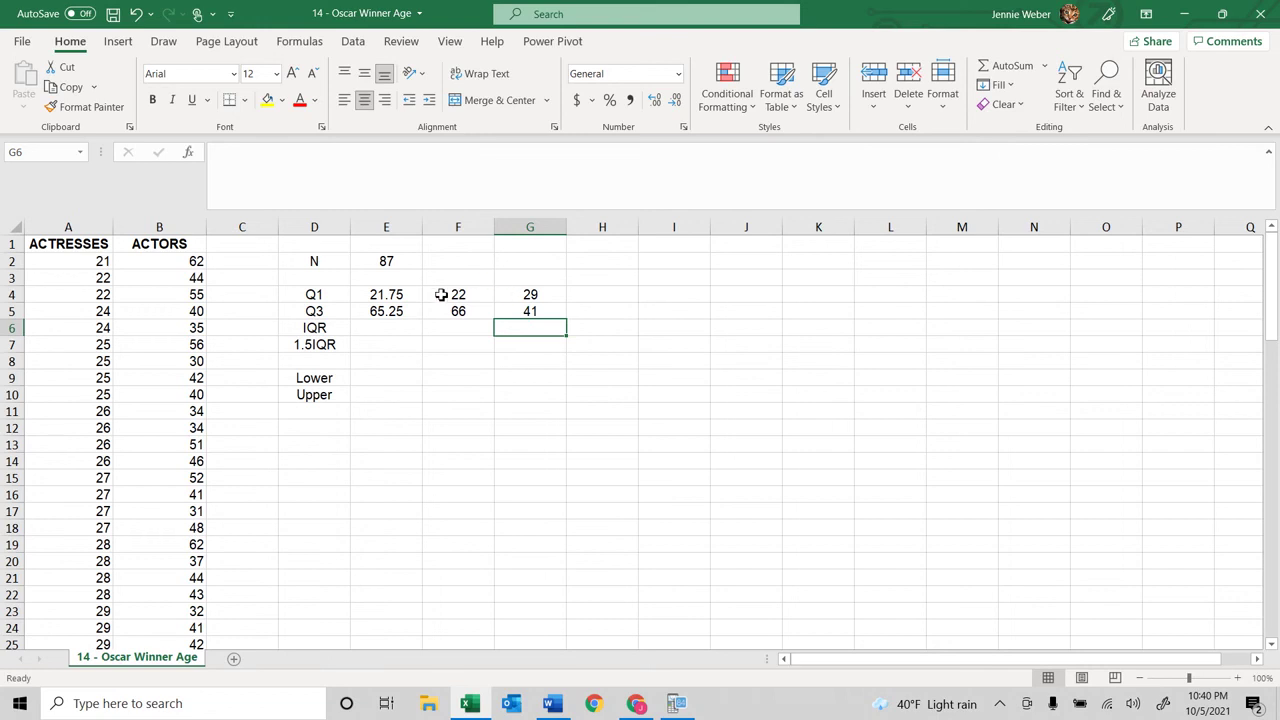
{"action": "left_click_drag", "start_coordinate": [441, 295], "coordinate": [448, 316]}
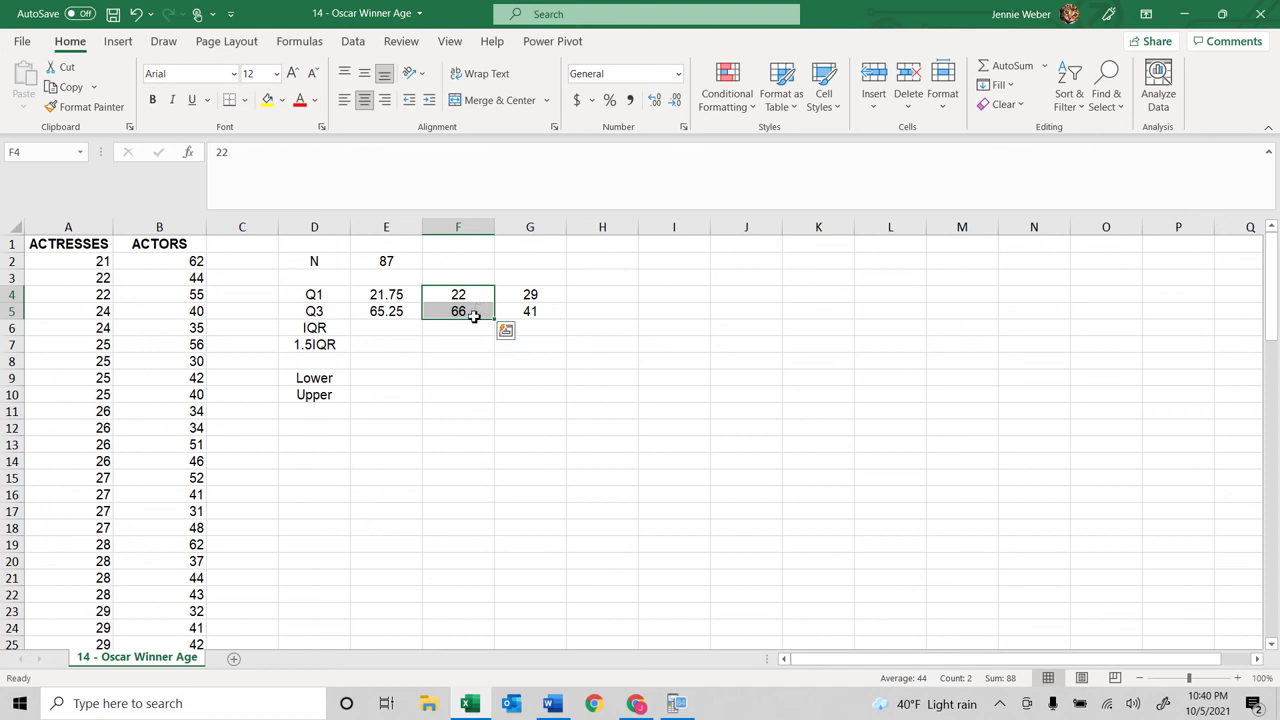
Enter =G5-G4 in G6 for an IQR of 12 and =1.5*G6 in G7 for 18.
{"action": "left_click", "coordinate": [528, 329]}
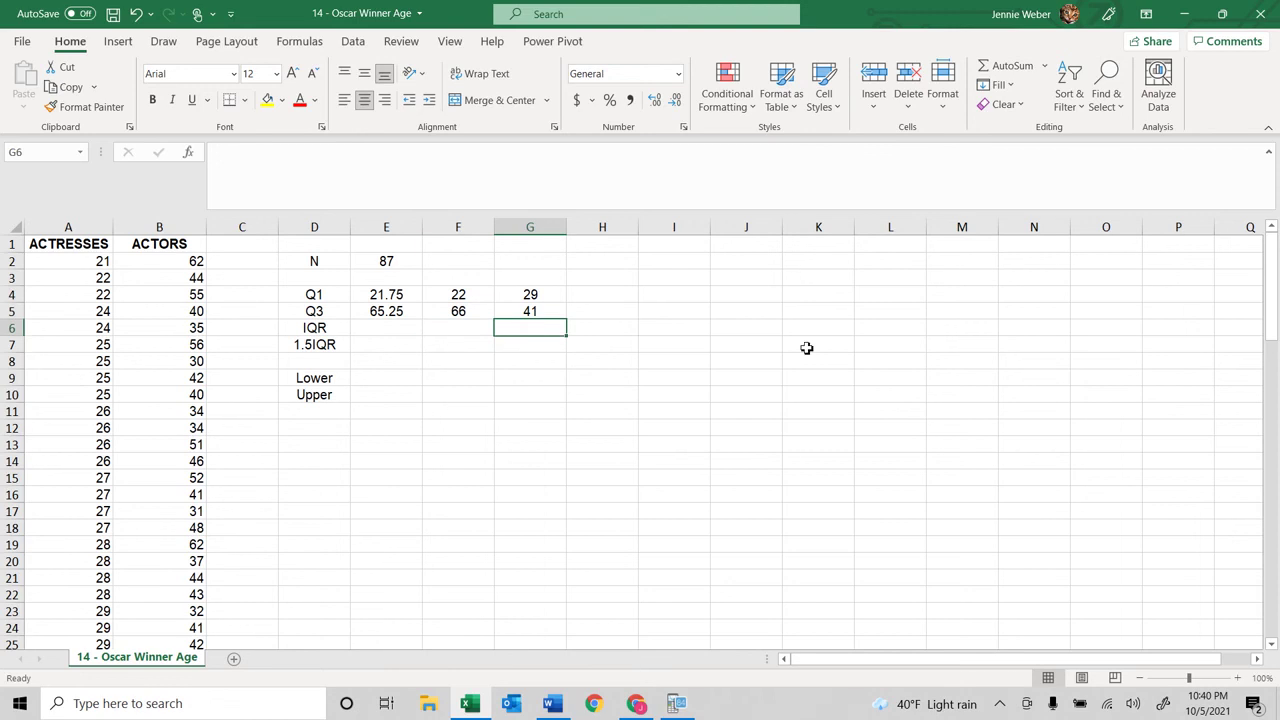
{"action": "type", "text": "="}
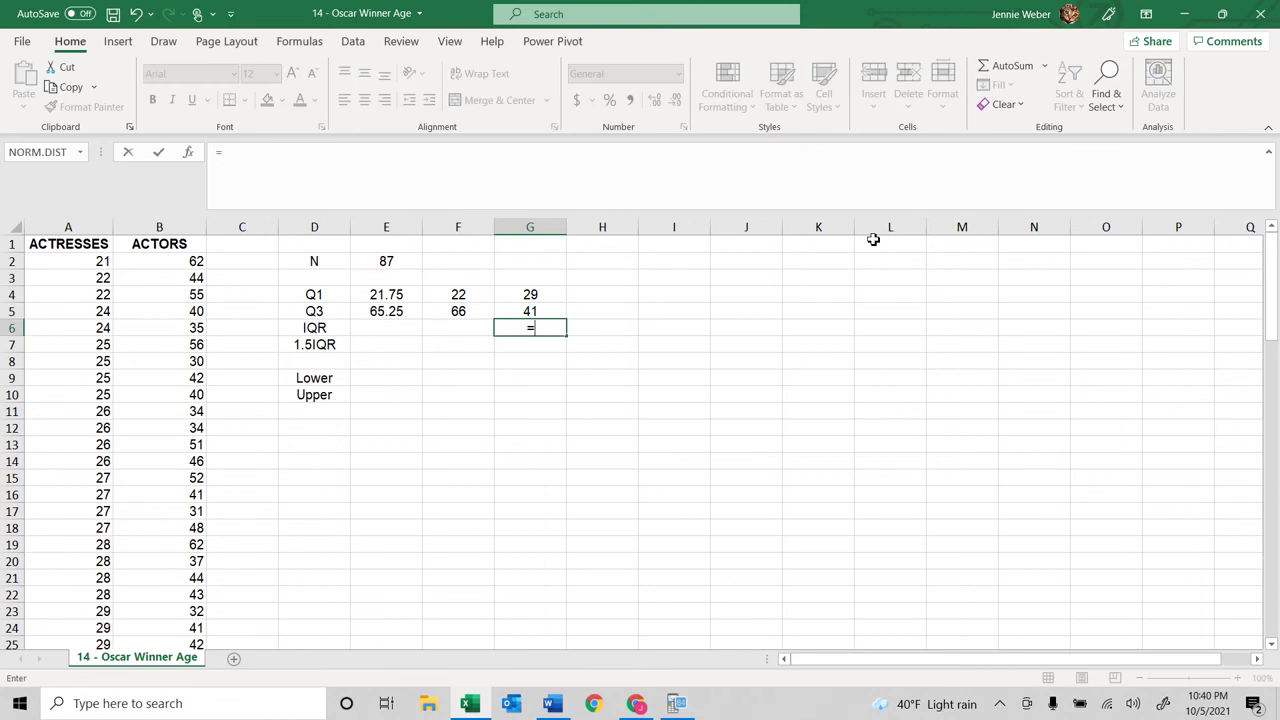
{"action": "type", "text": "g"}
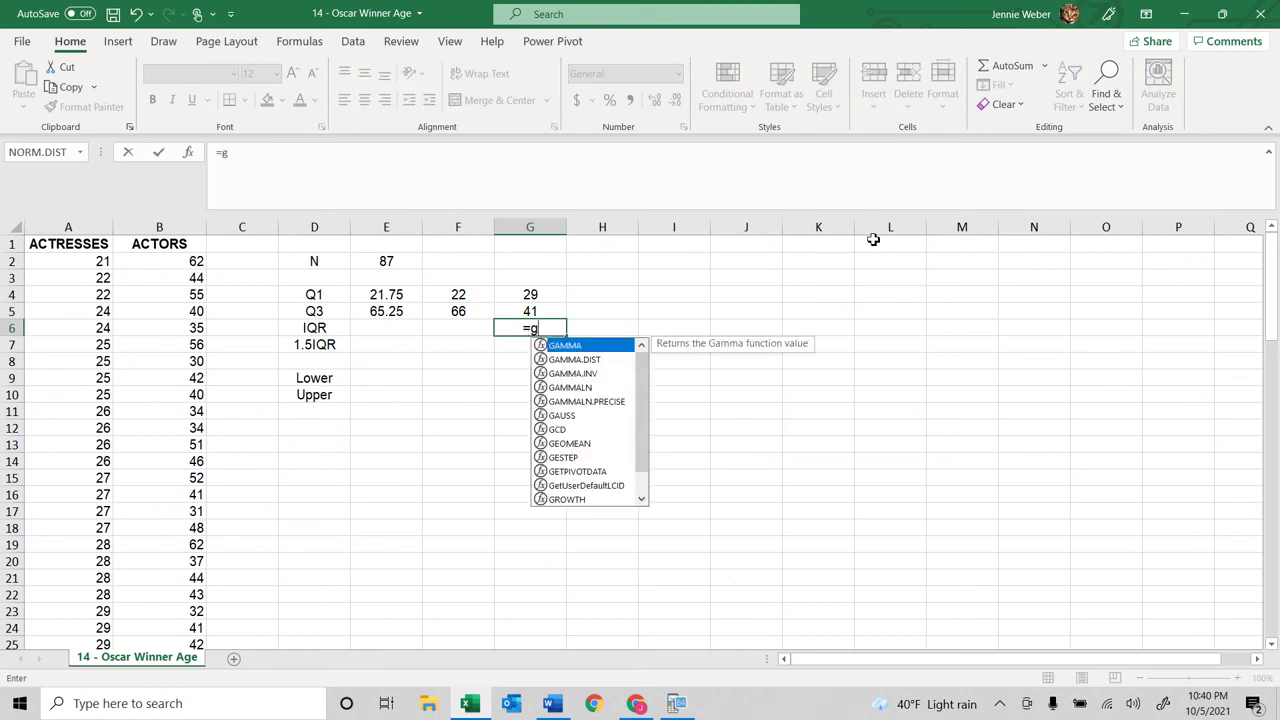
{"action": "type", "text": "5-g4"}
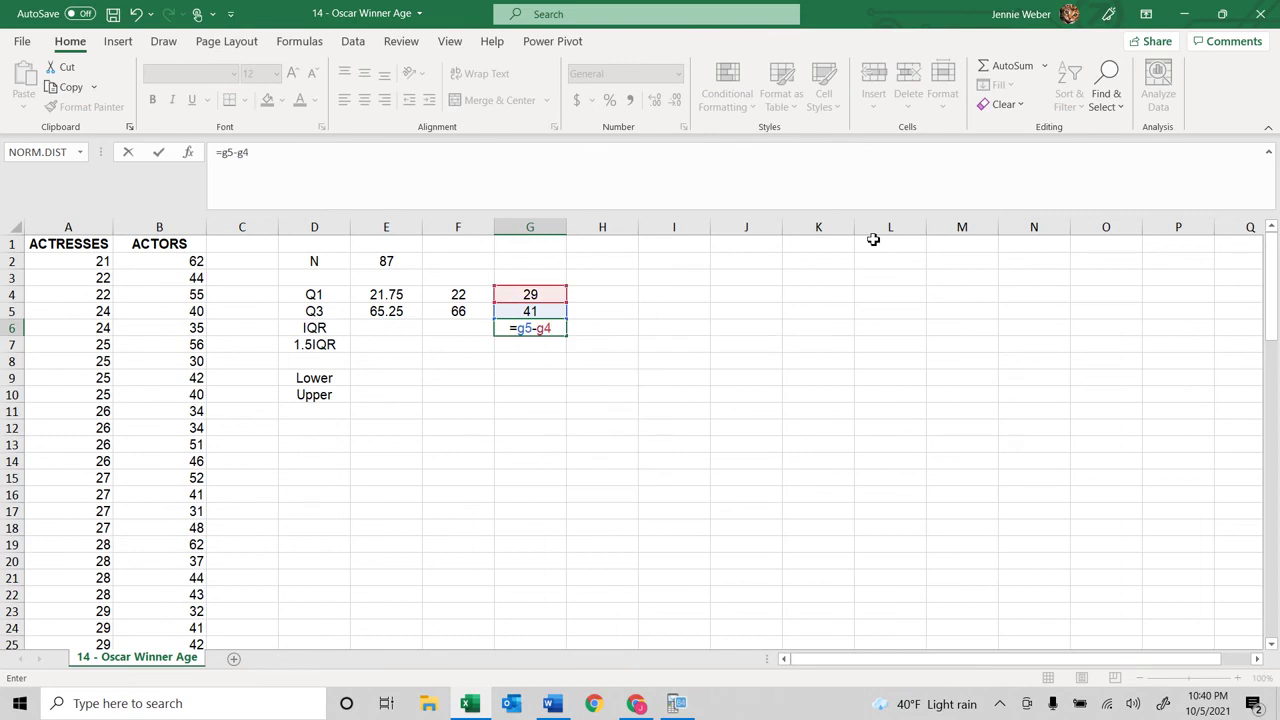
{"action": "key", "text": "Return"}
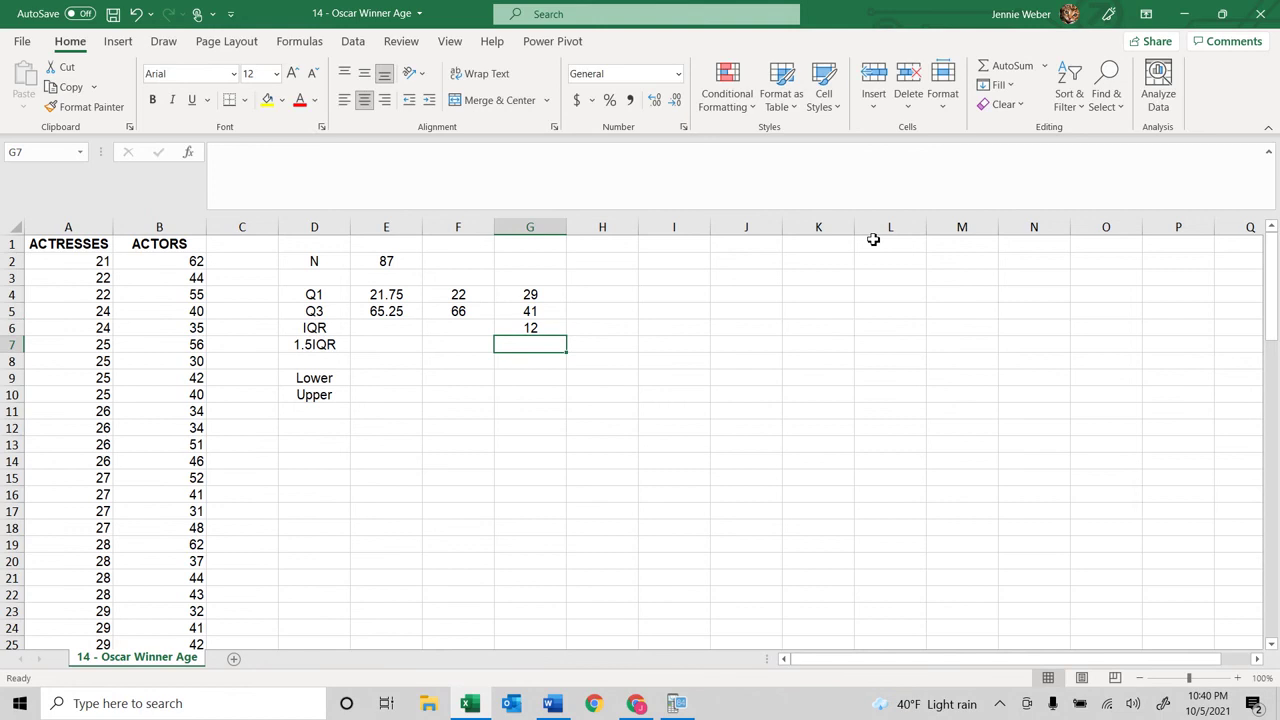
{"action": "type", "text": "=1.5*"}
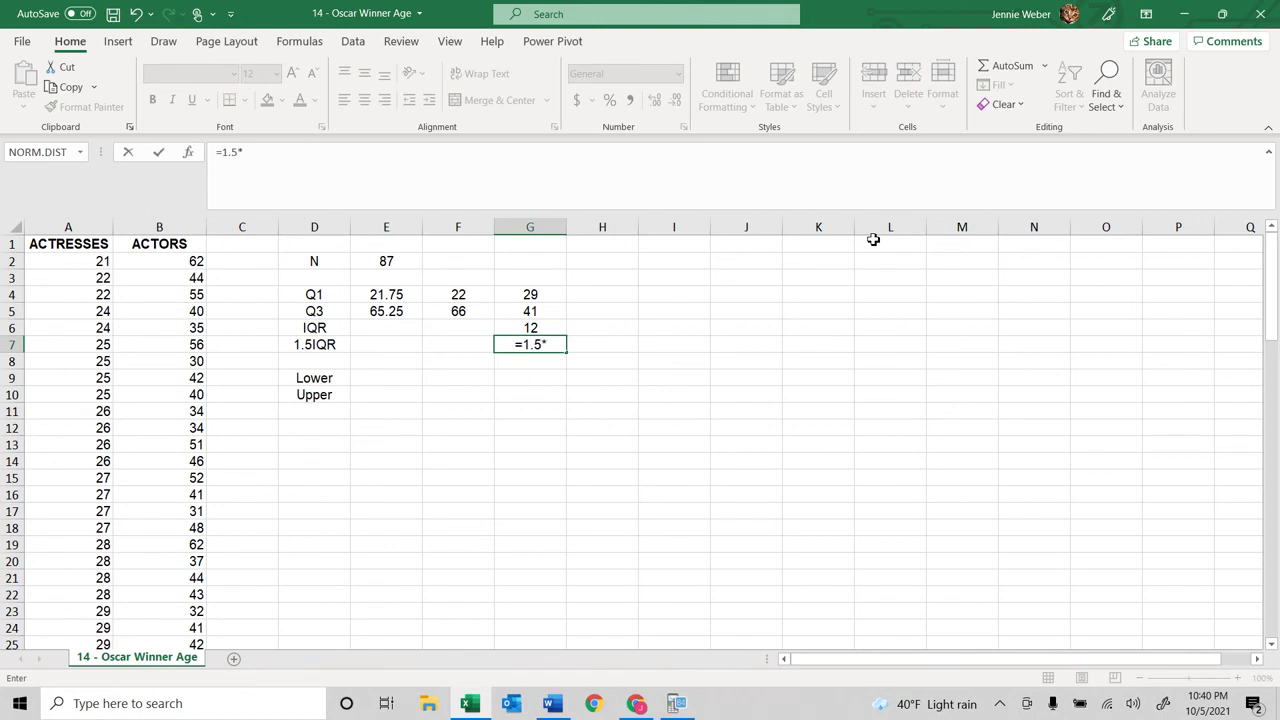
{"action": "type", "text": "g6"}
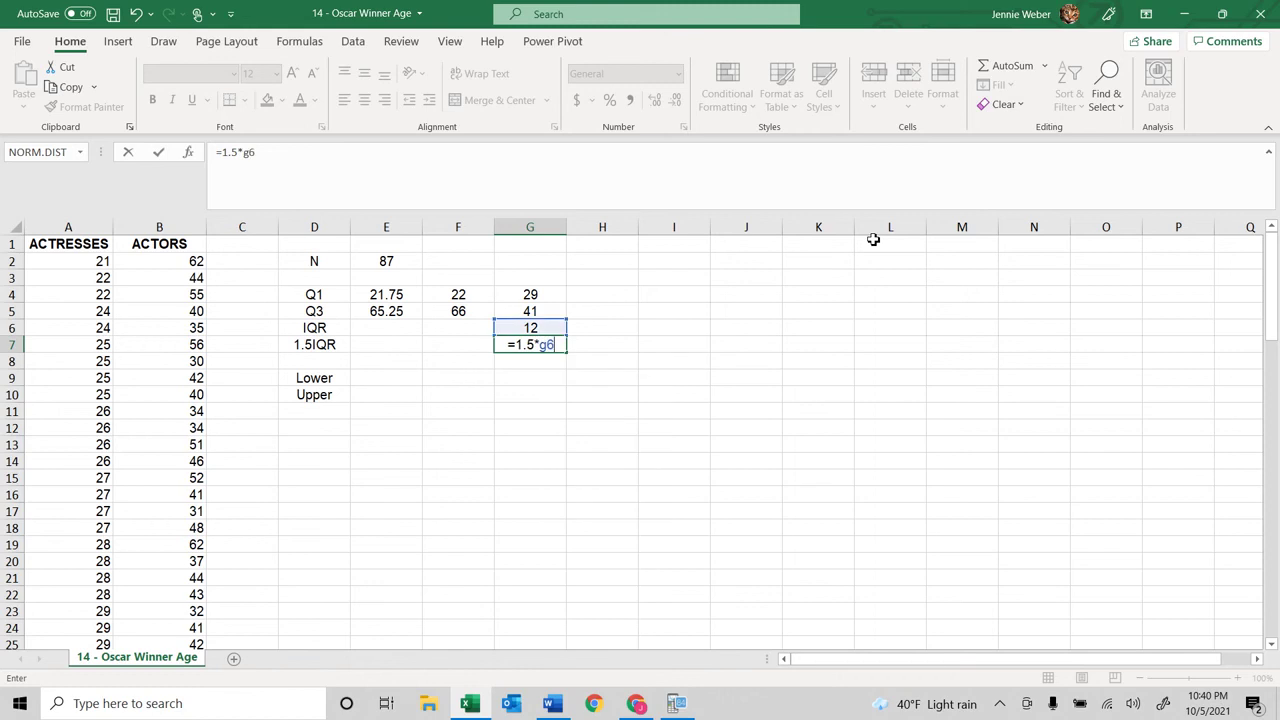
{"action": "key", "text": "Return"}
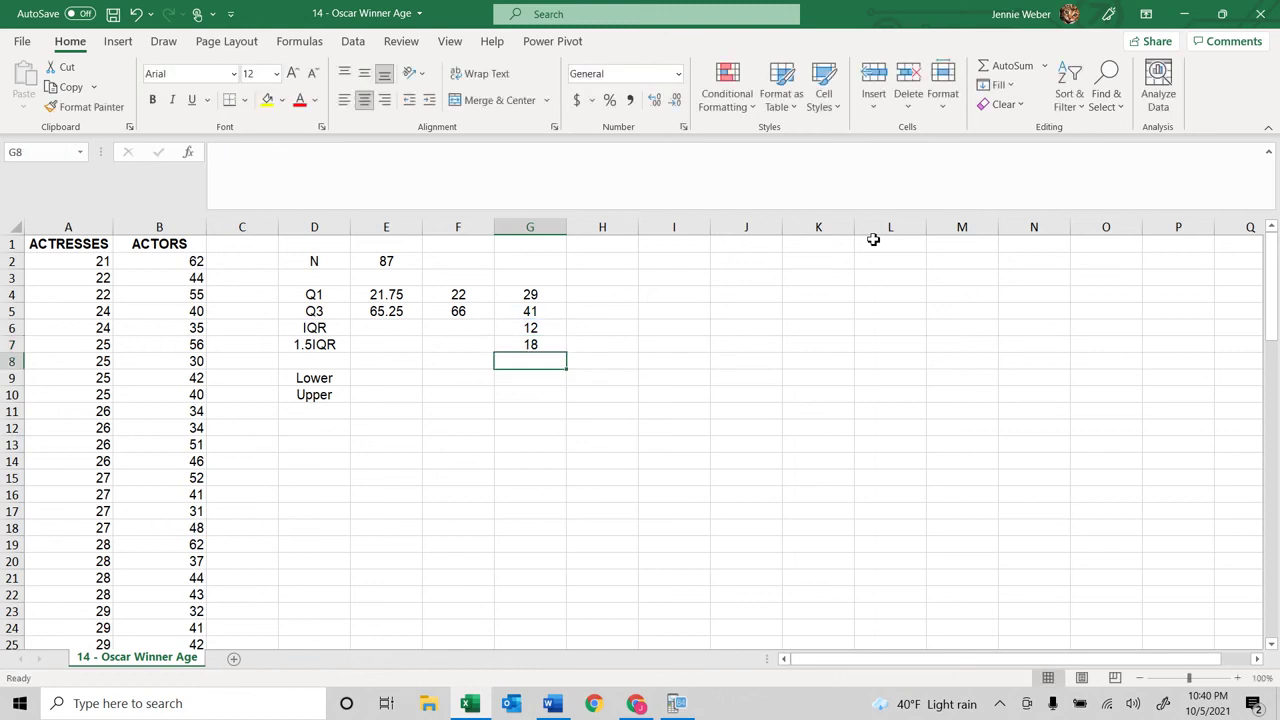
Enter =G4-G7 in G9 for a lower fence of 11 and =G5+G7 in G10 for 59.
{"action": "left_click", "coordinate": [530, 378]}
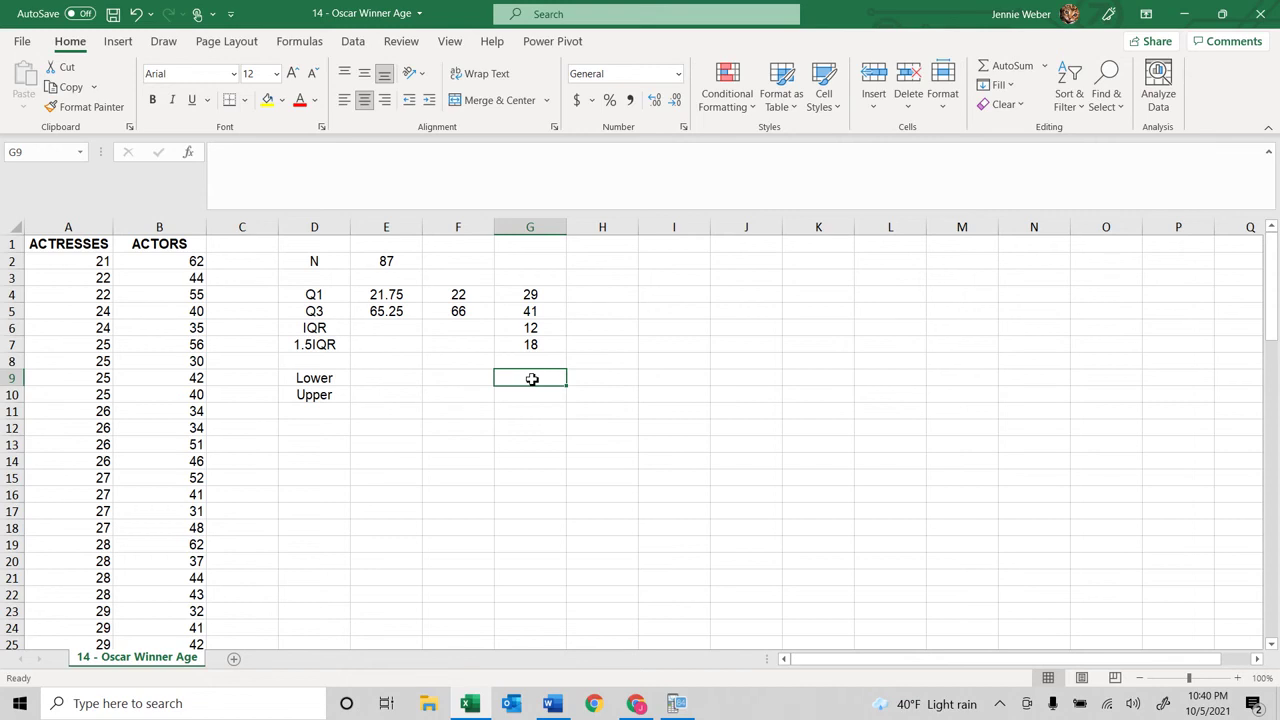
{"action": "type", "text": "="}
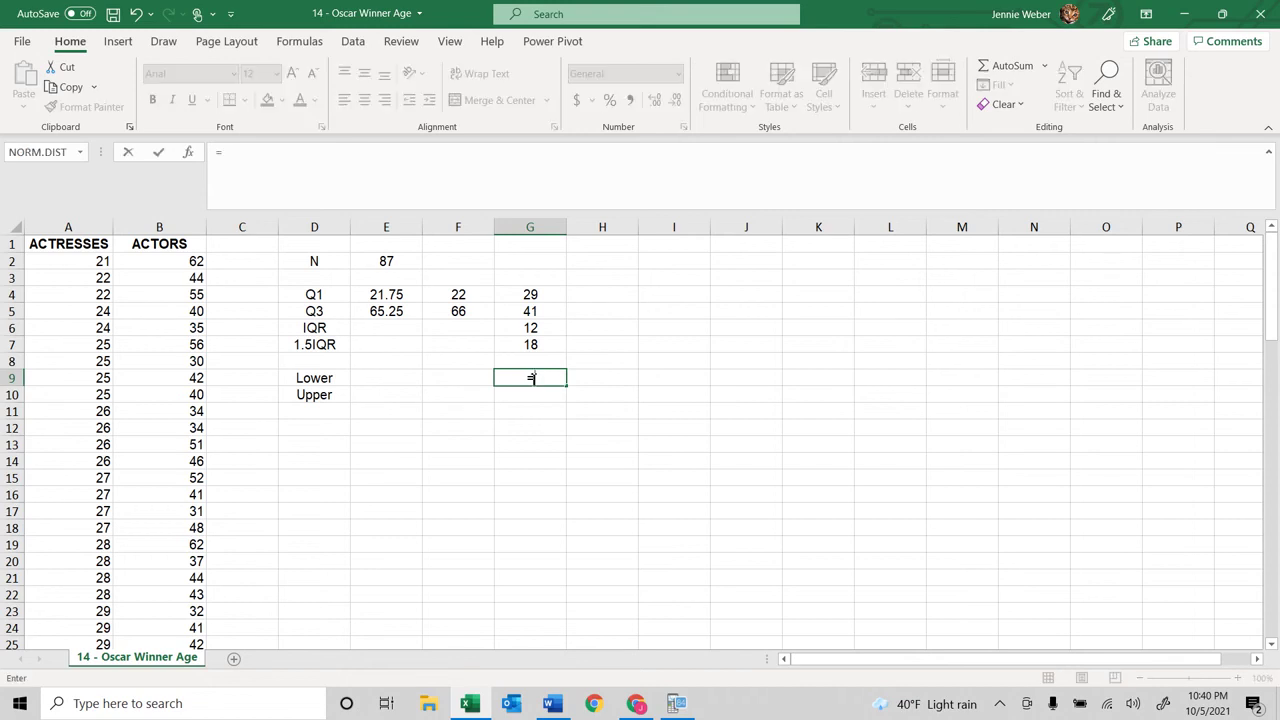
{"action": "type", "text": "g4"}
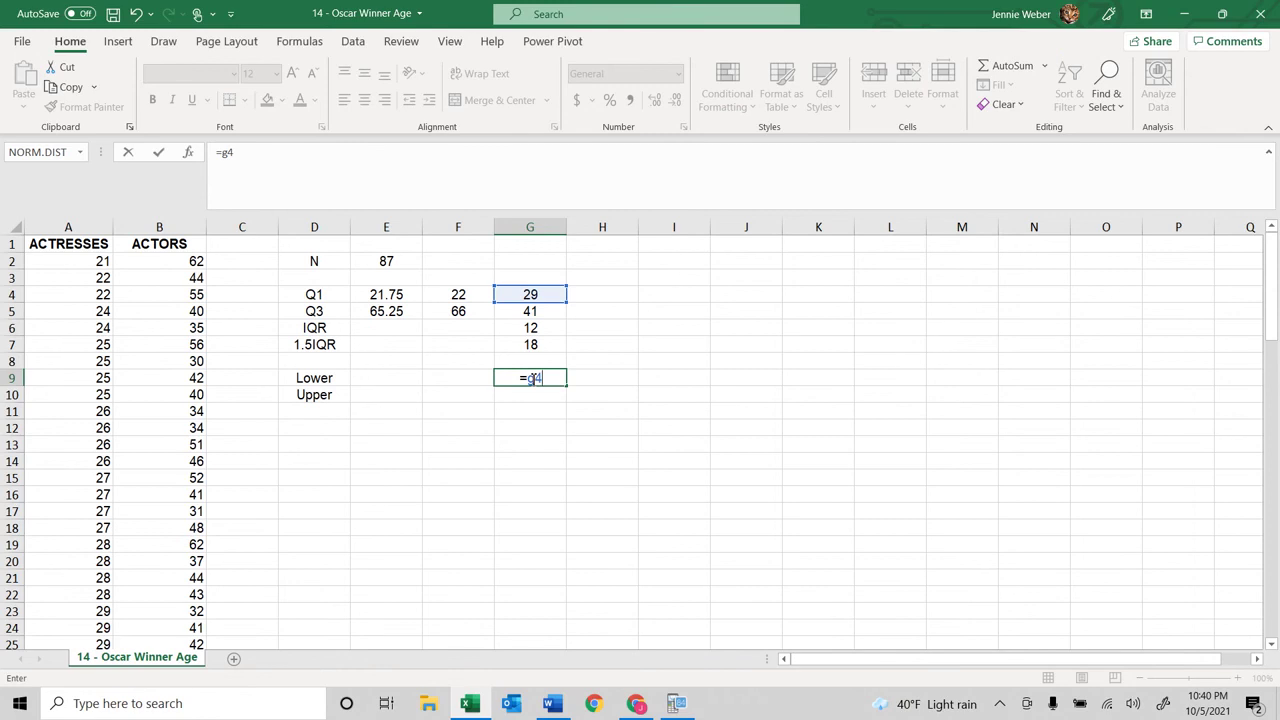
{"action": "type", "text": "-g7"}
{"action": "key", "text": "Return"}
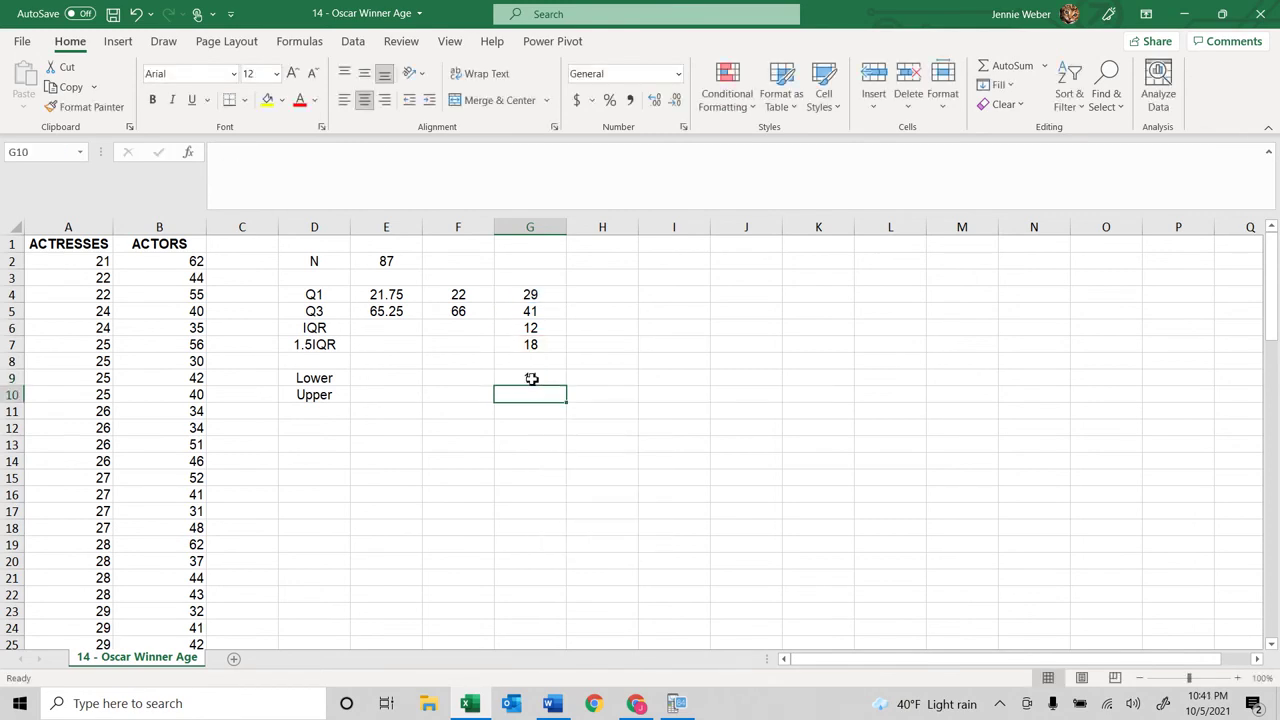
{"action": "type", "text": "=g"}
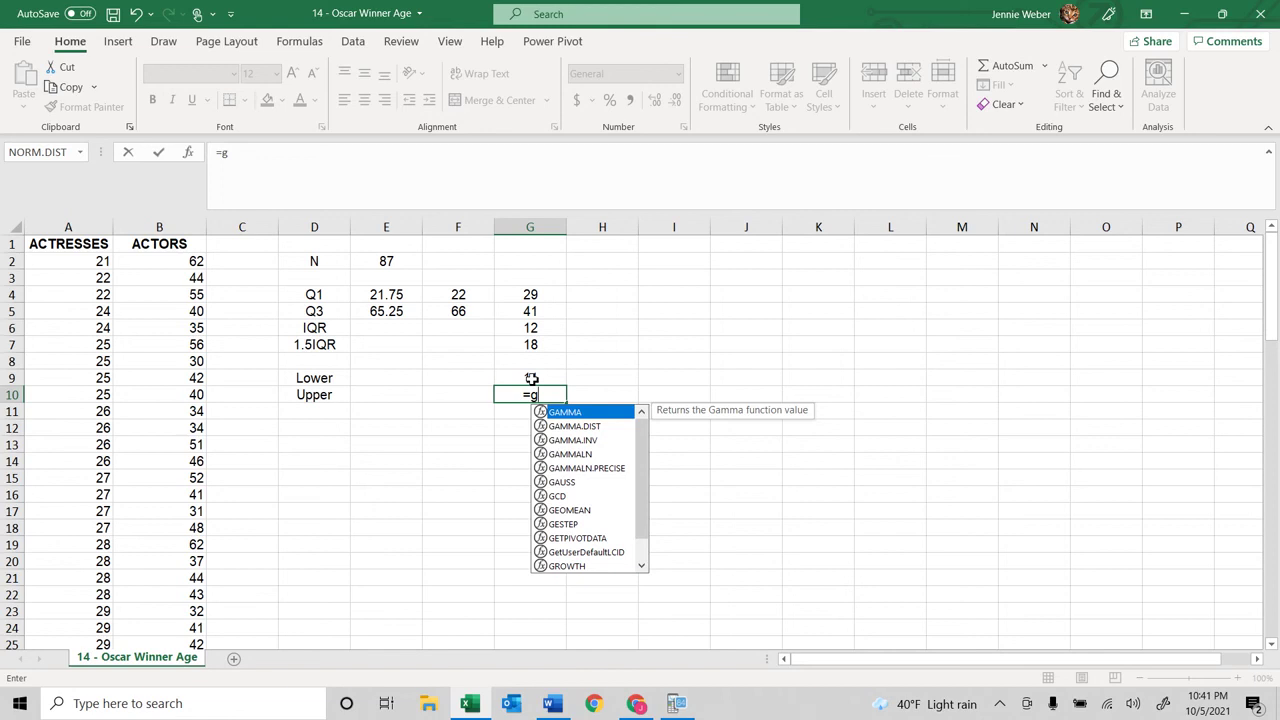
{"action": "type", "text": "5+"}
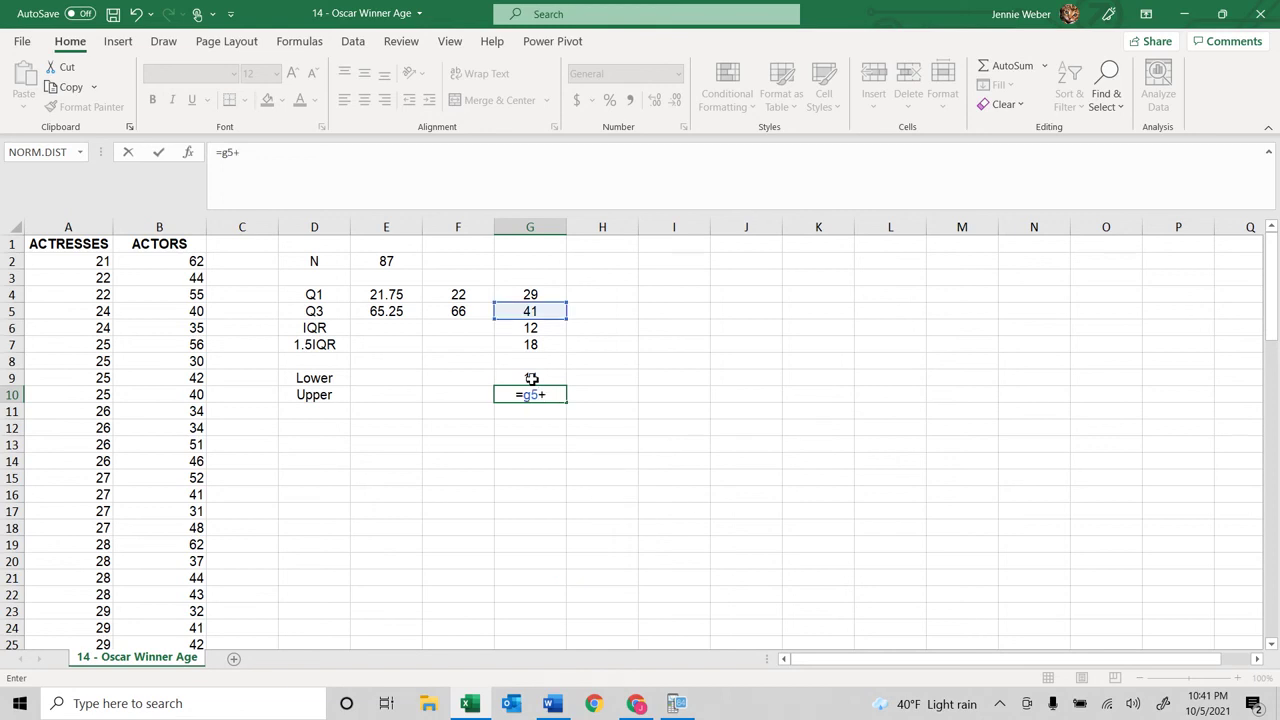
{"action": "type", "text": "g7"}
{"action": "key", "text": "Return"}
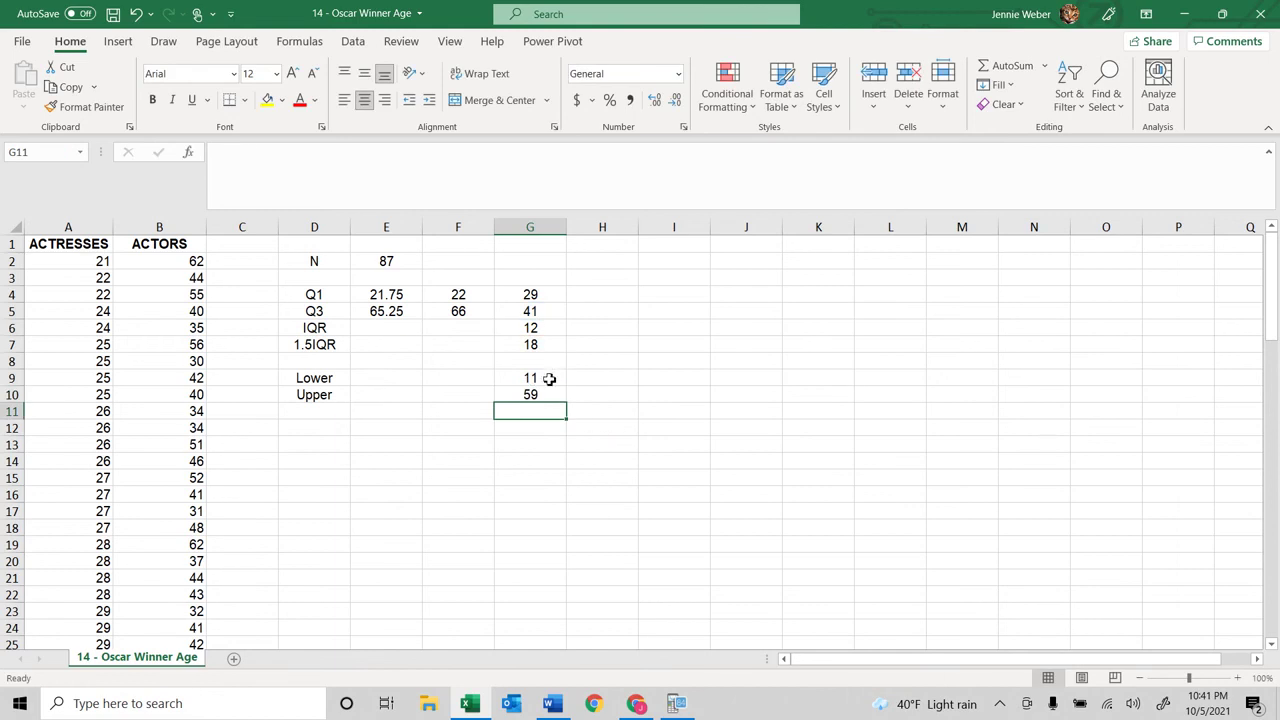
Bold the outlier actress ages 60 through 80 in A82:A88.
{"action": "scroll", "coordinate": [140, 277], "scroll_direction": "down", "scroll_amount": 1}
{"action": "scroll", "coordinate": [114, 277], "scroll_direction": "up", "scroll_amount": 1}
{"action": "scroll", "coordinate": [91, 544], "scroll_direction": "down", "scroll_amount": 20}
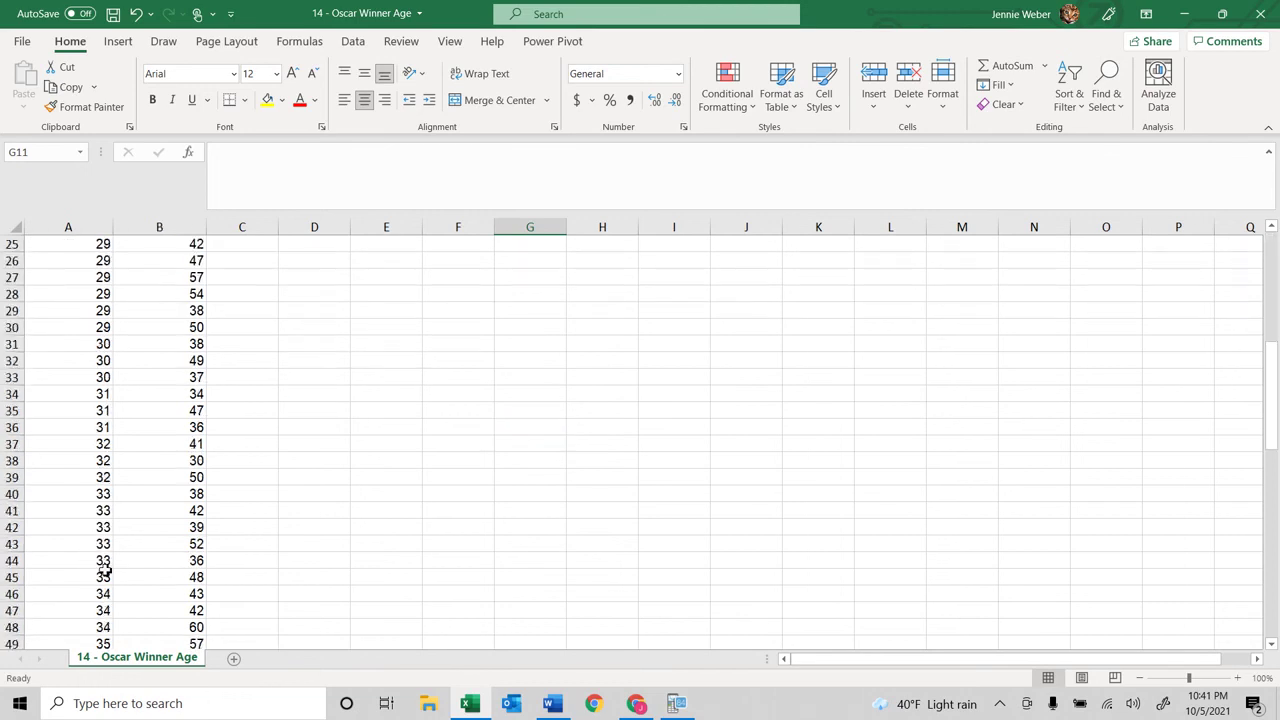
{"action": "scroll", "coordinate": [119, 587], "scroll_direction": "up", "scroll_amount": 4}
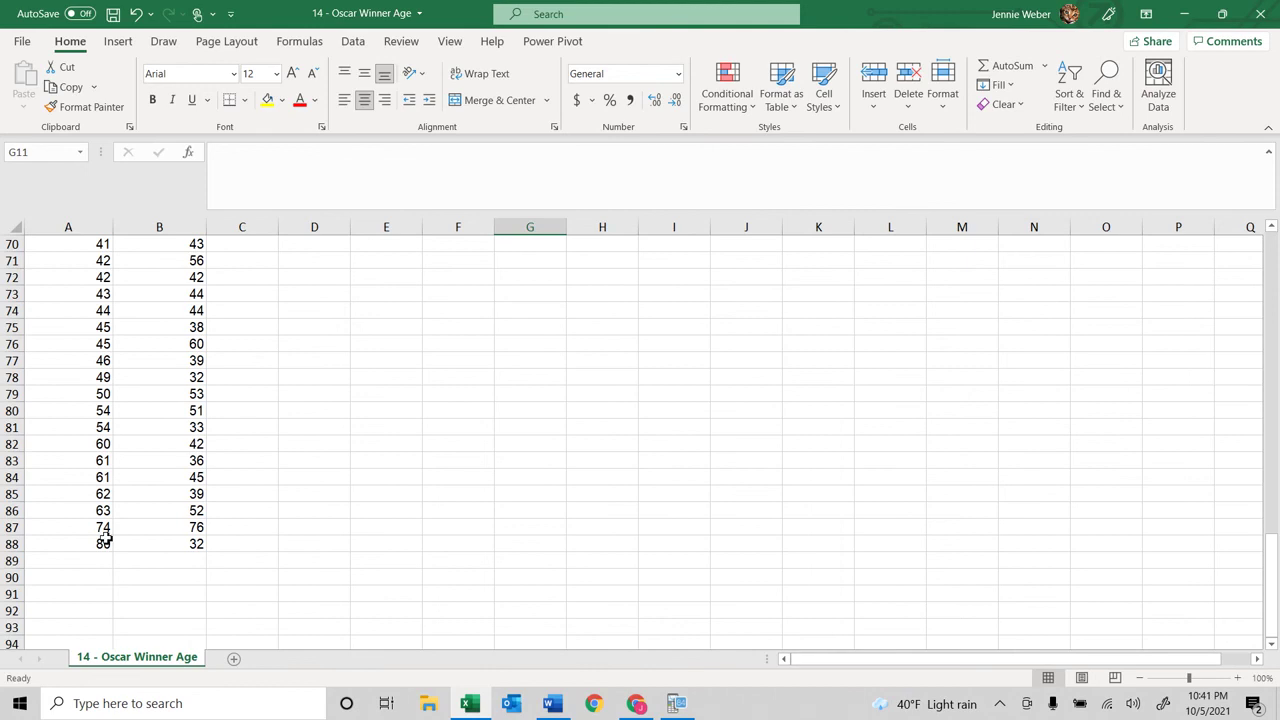
{"action": "left_click_drag", "start_coordinate": [97, 545], "coordinate": [91, 449]}
{"action": "key", "text": "ctrl+c"}
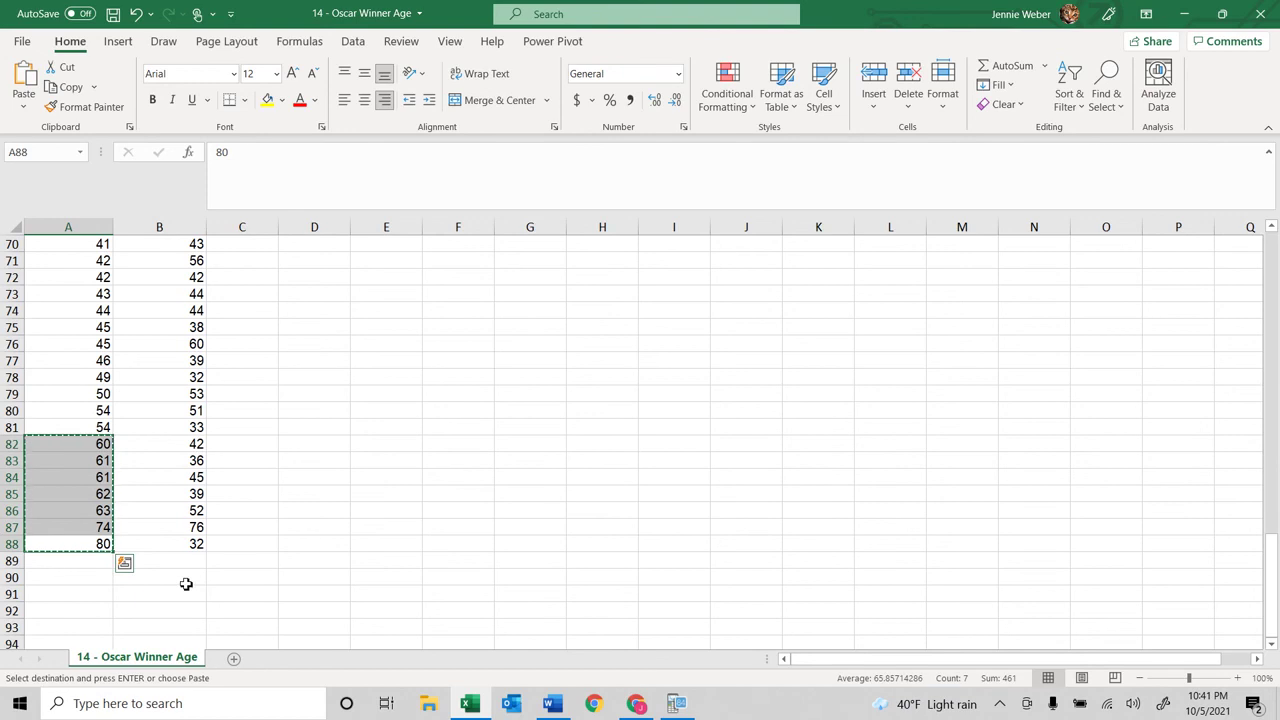
{"action": "key", "text": "ctrl+b"}
{"action": "left_click_drag", "start_coordinate": [184, 585], "coordinate": [177, 594]}
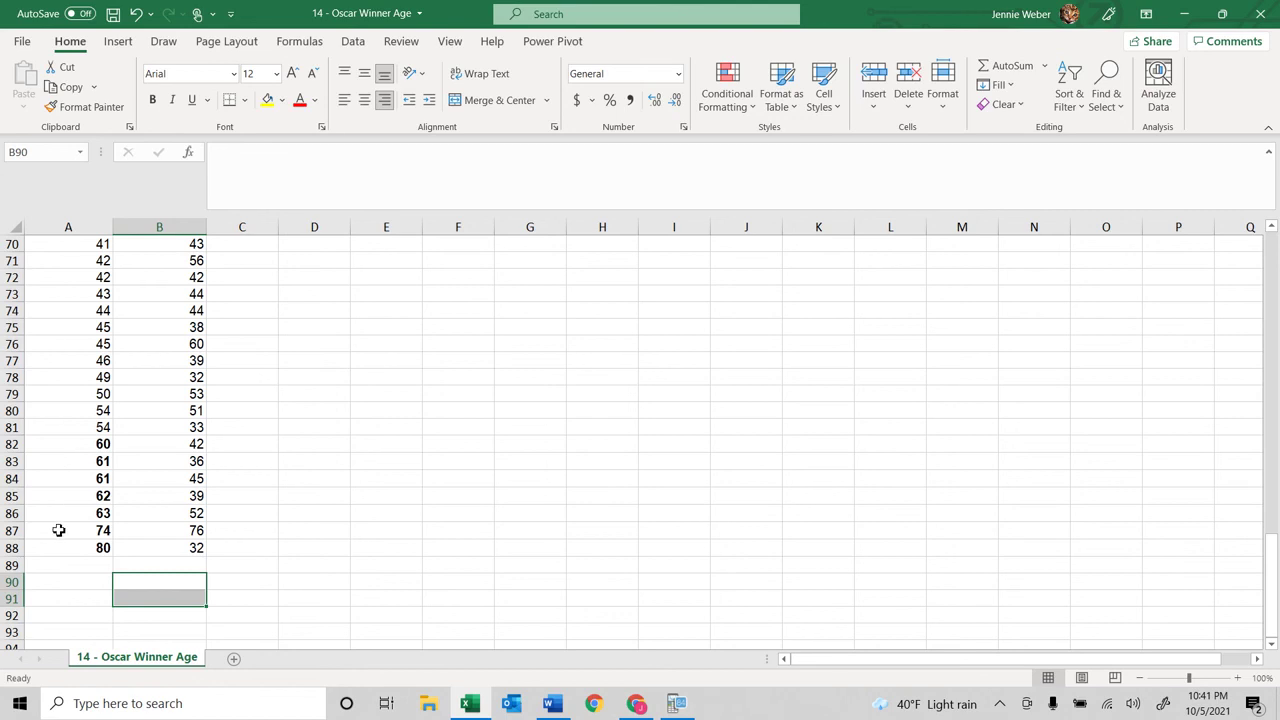
{"action": "left_click_drag", "start_coordinate": [56, 446], "coordinate": [63, 478]}
{"action": "scroll", "coordinate": [433, 537], "scroll_direction": "up", "scroll_amount": 16}
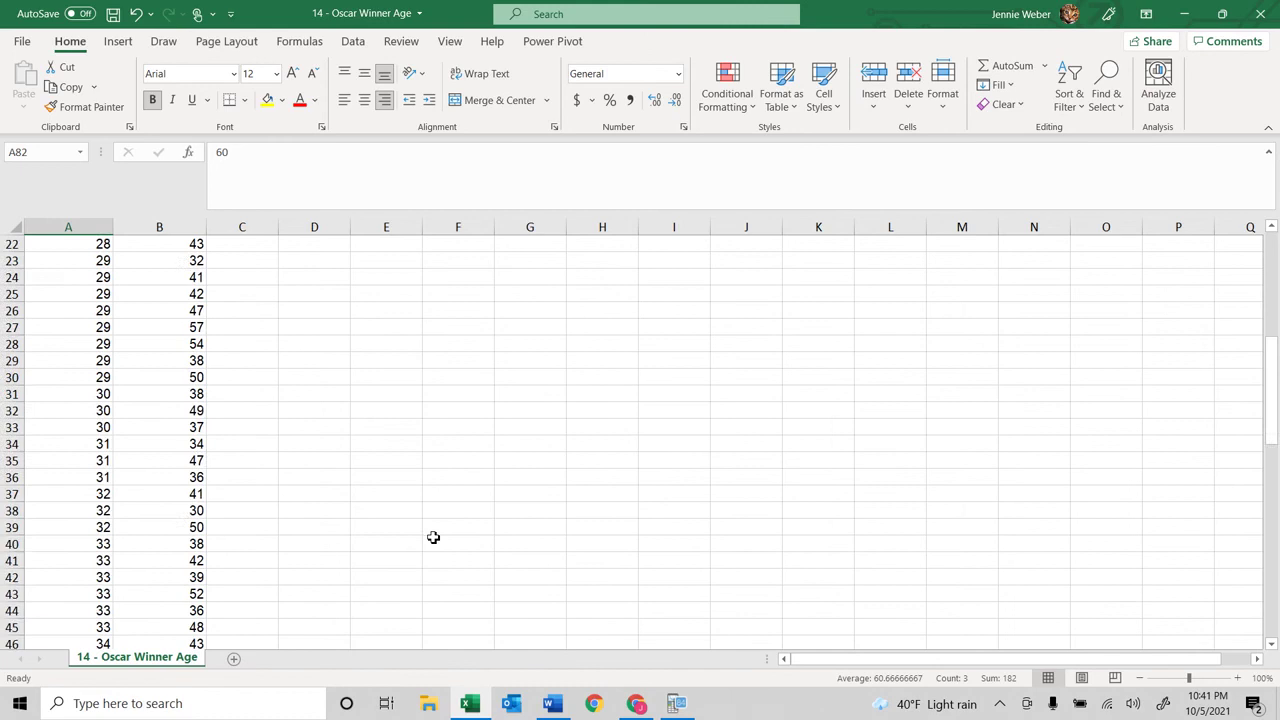
{"action": "scroll", "coordinate": [433, 537], "scroll_direction": "up", "scroll_amount": 7}
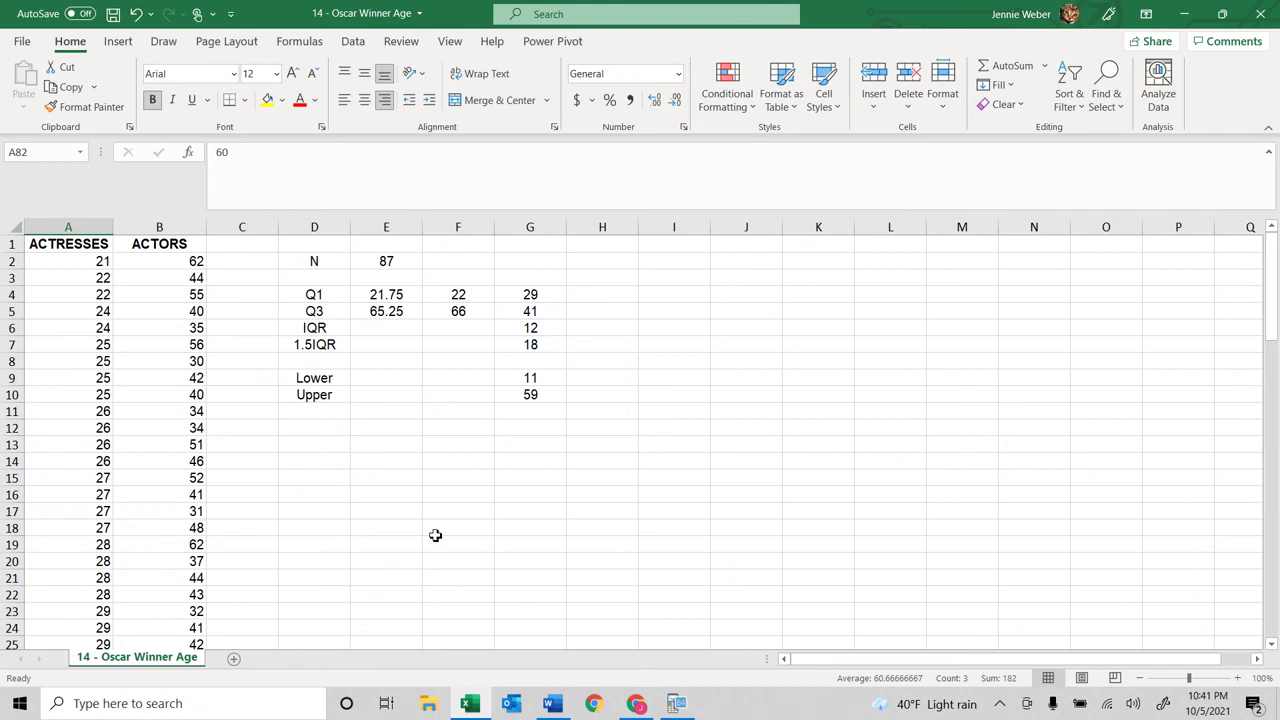
Type 'Mean + 2SD' in E14 and 'Range Rule of Thumb' in F14, widening columns E and F.
{"action": "left_click", "coordinate": [376, 458]}
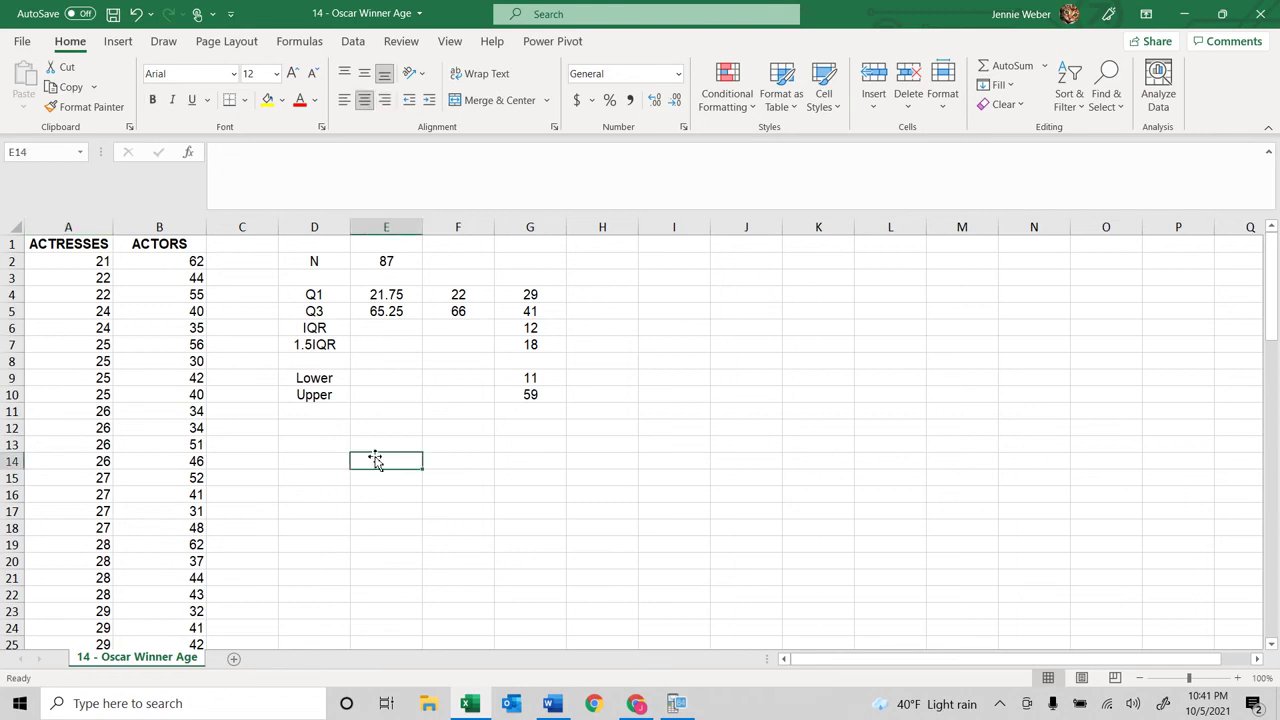
{"action": "type", "text": "Mean + 2"}
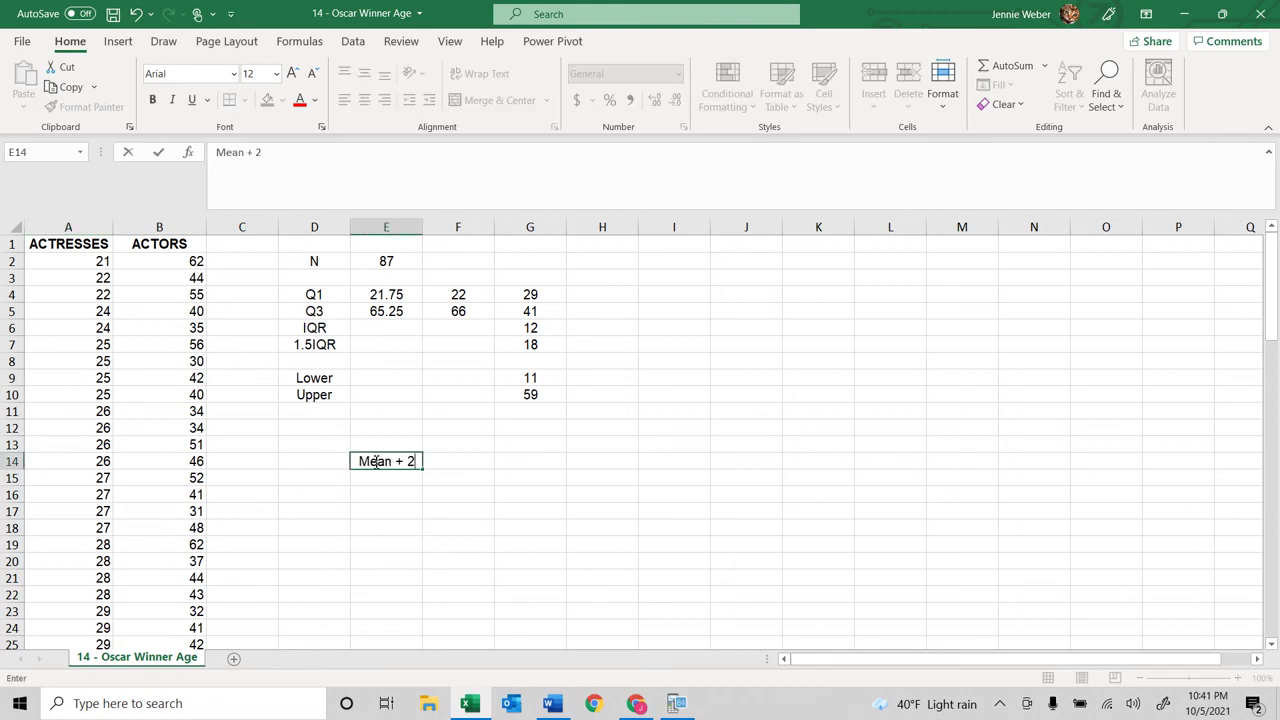
{"action": "type", "text": "5D"}
{"action": "key", "text": "Tab"}
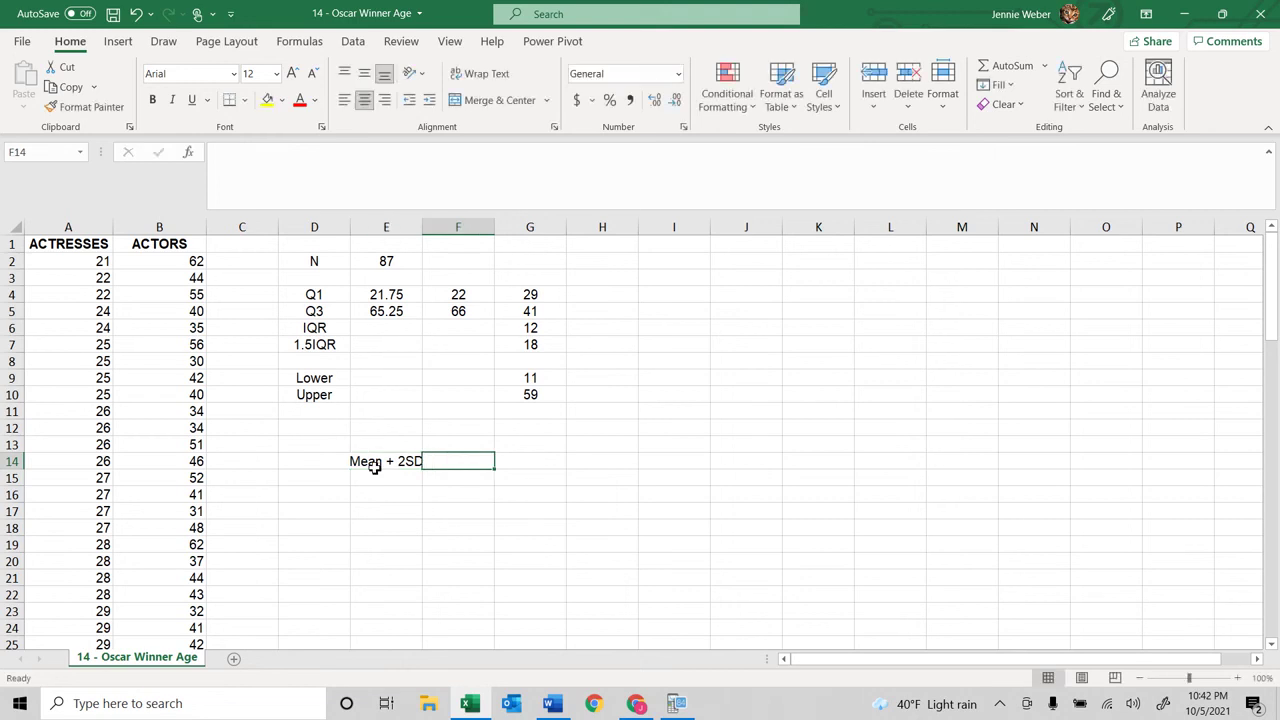
{"action": "type", "text": "Range Rule of"}
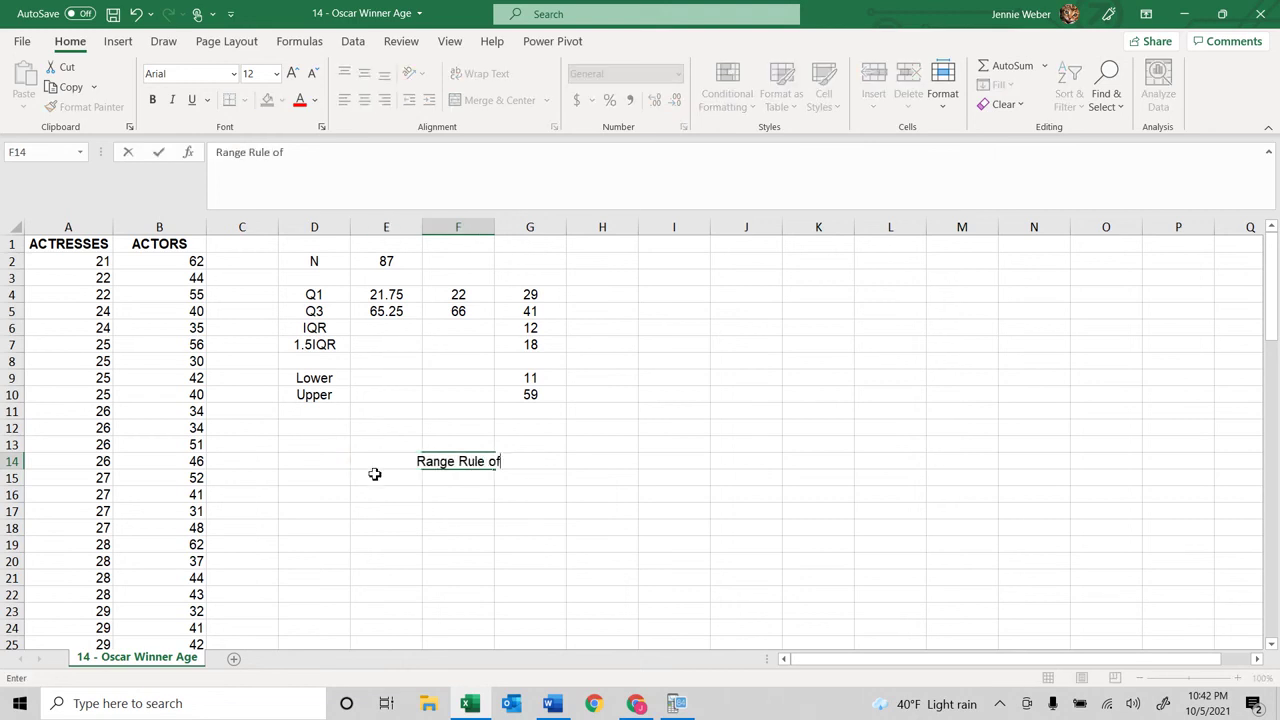
{"action": "type", "text": " Thumb"}
{"action": "key", "text": "Return"}
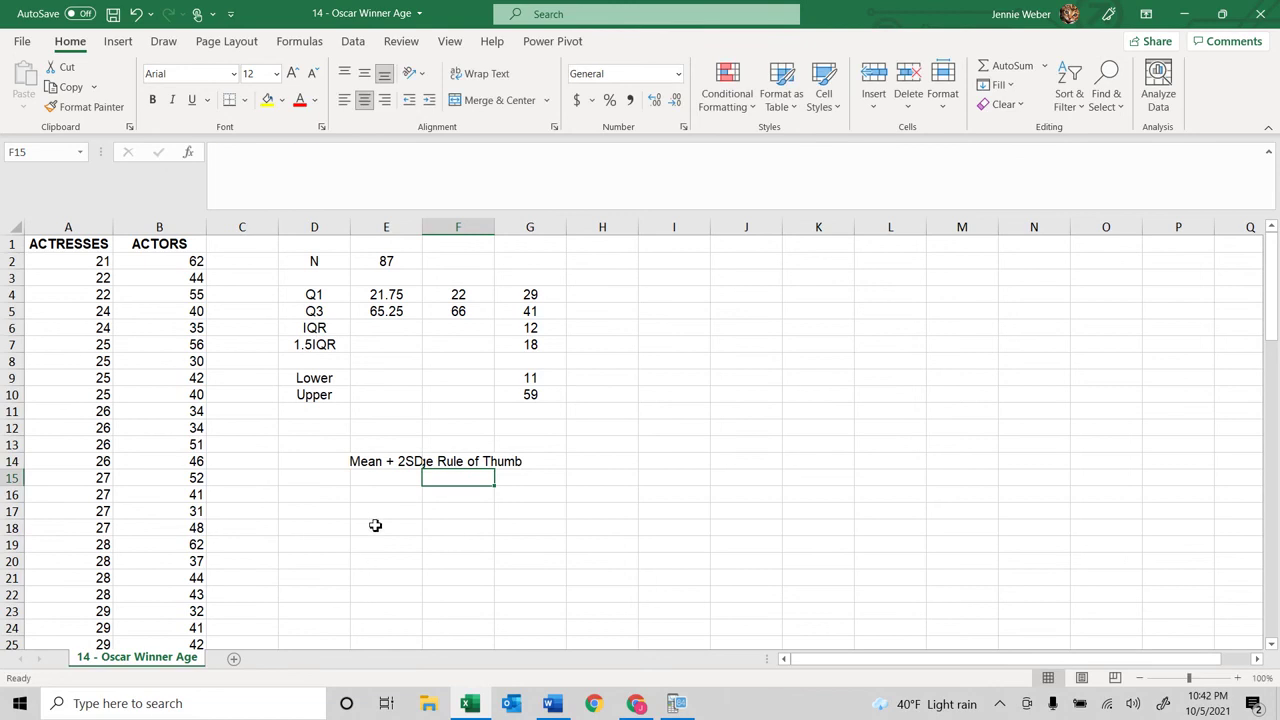
{"action": "left_click_drag", "start_coordinate": [494, 228], "coordinate": [575, 229]}
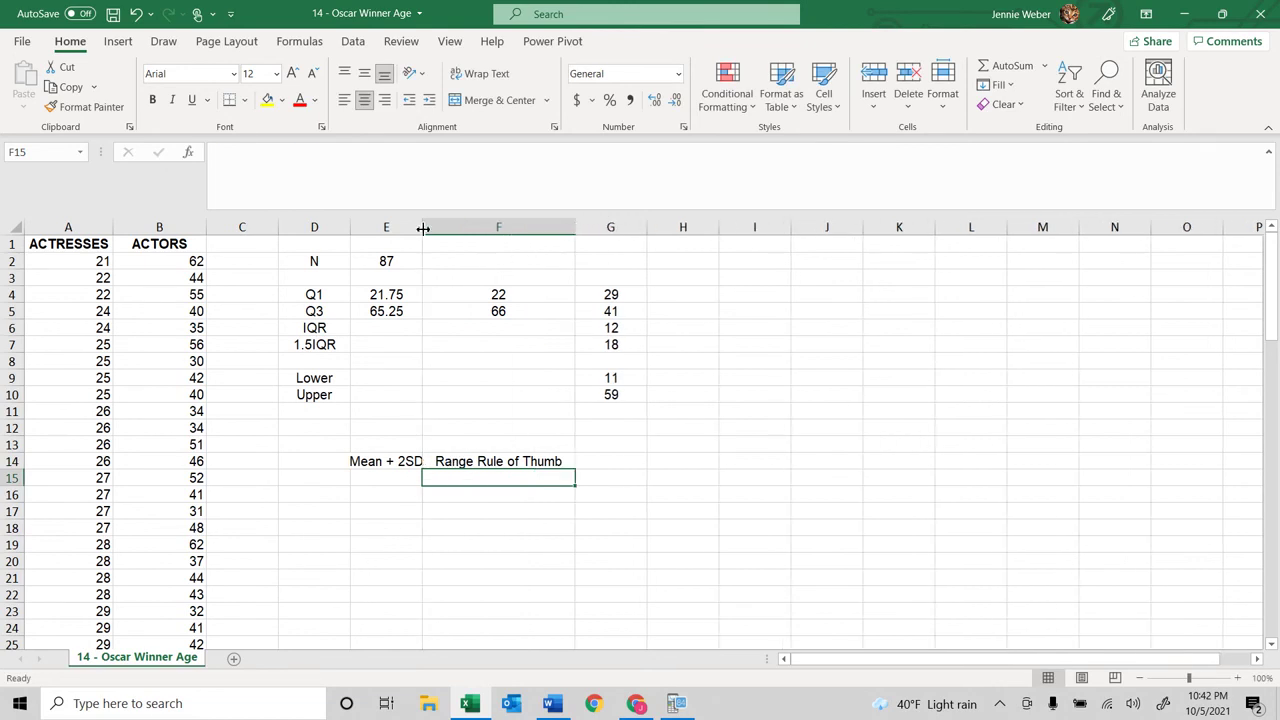
{"action": "left_click_drag", "start_coordinate": [422, 229], "coordinate": [438, 234]}
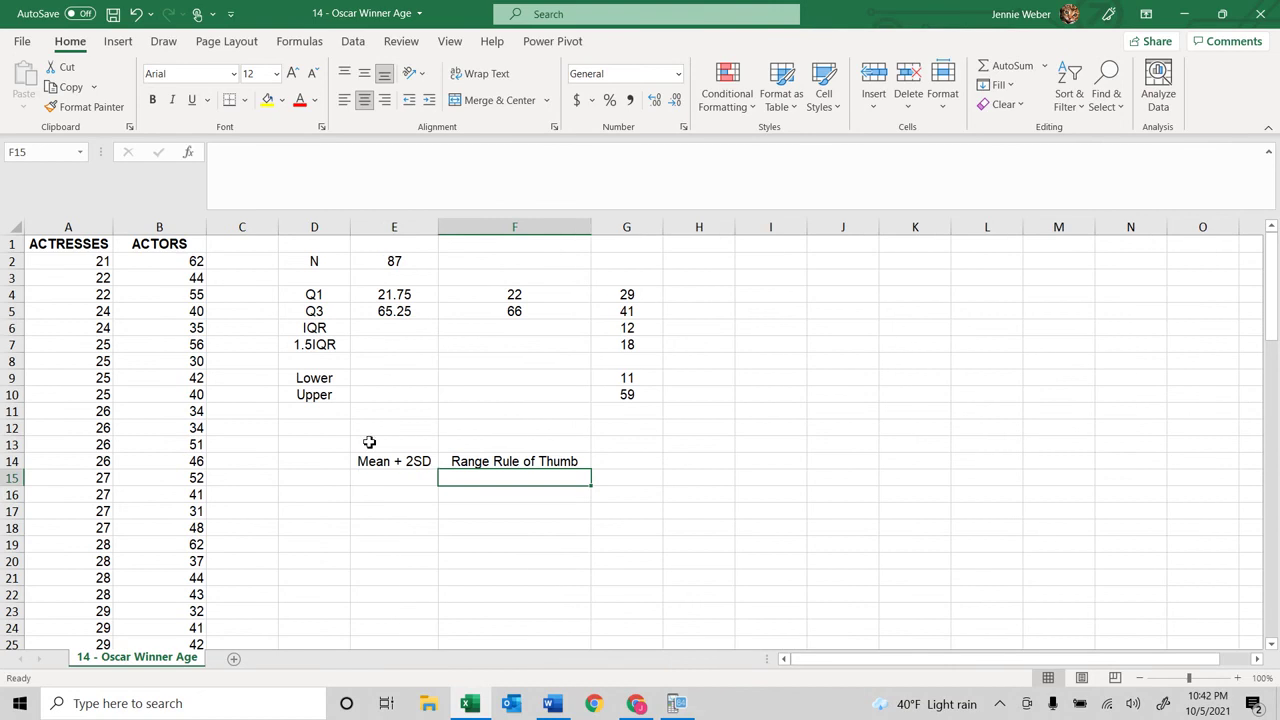
Label E16 'Mean' and enter =AVERAGE(A2:A88) in F16, giving 36.24137931.
{"action": "left_click", "coordinate": [392, 500]}
{"action": "type", "text": "Mean"}
{"action": "key", "text": "Tab"}
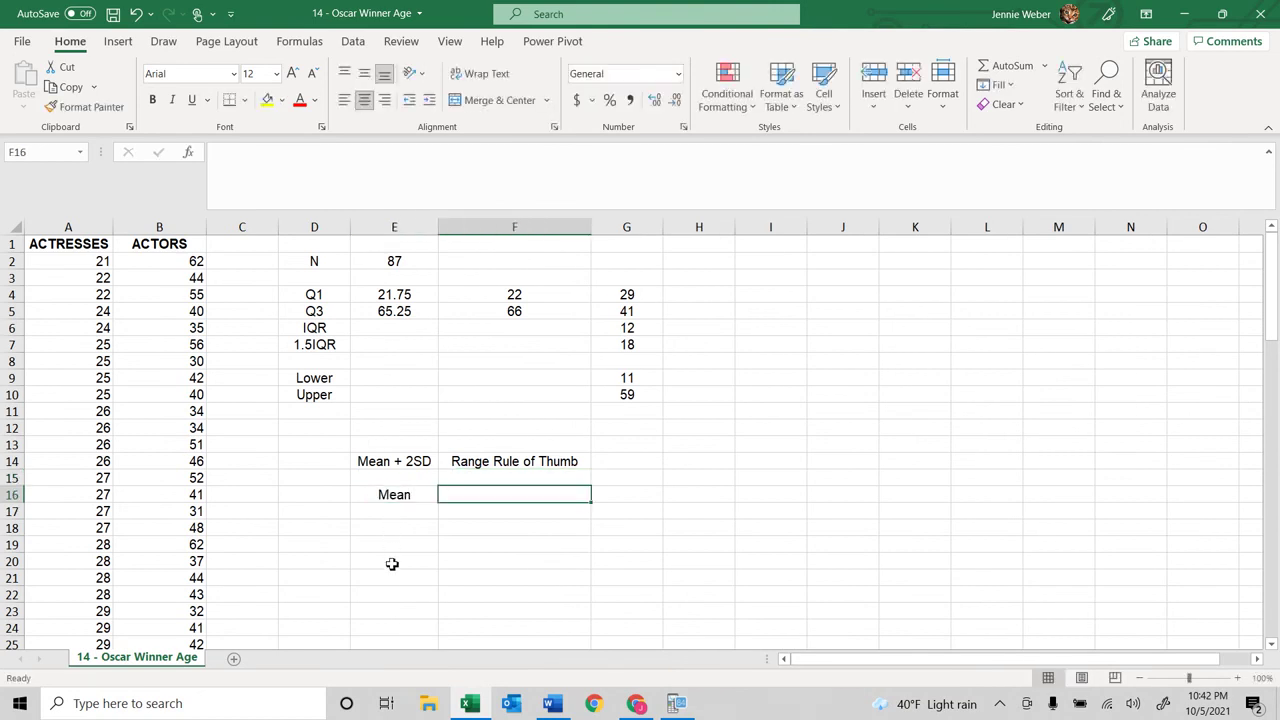
{"action": "type", "text": "=a2:a"}
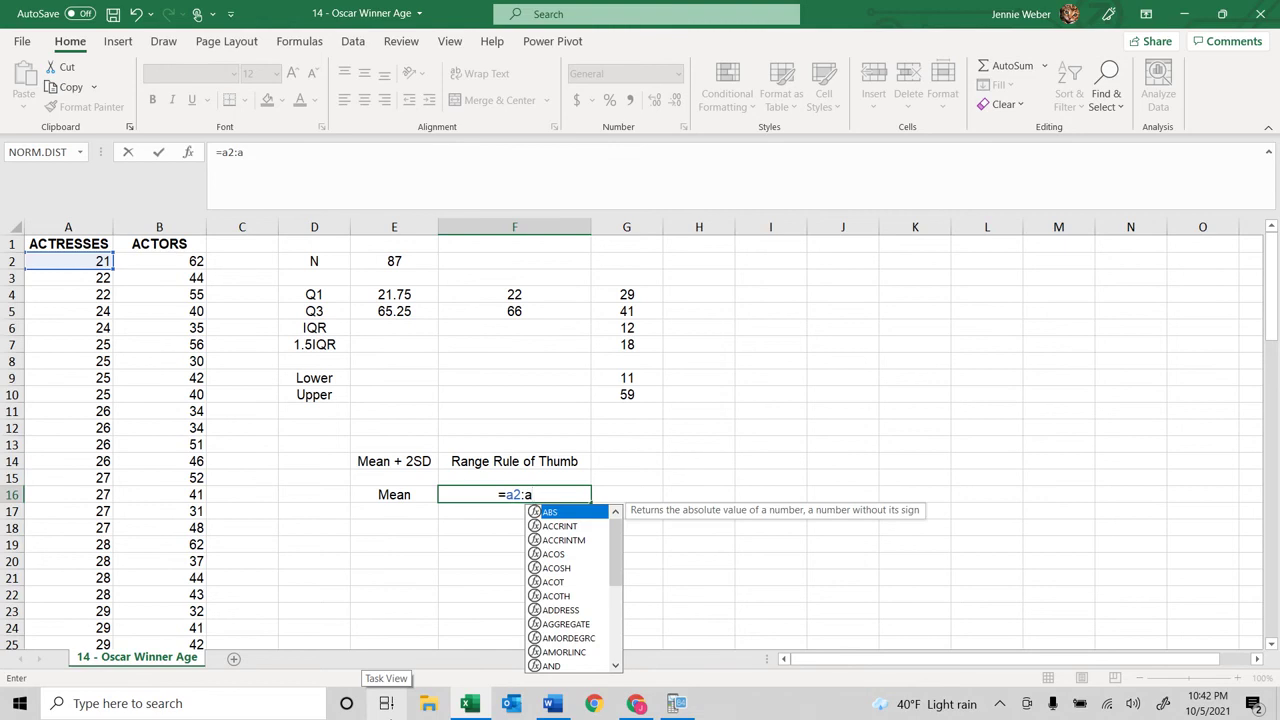
{"action": "key", "text": "BackSpace"}
{"action": "key", "text": "BackSpace"}
{"action": "key", "text": "BackSpace"}
{"action": "key", "text": "BackSpace"}
{"action": "type", "text": "average("}
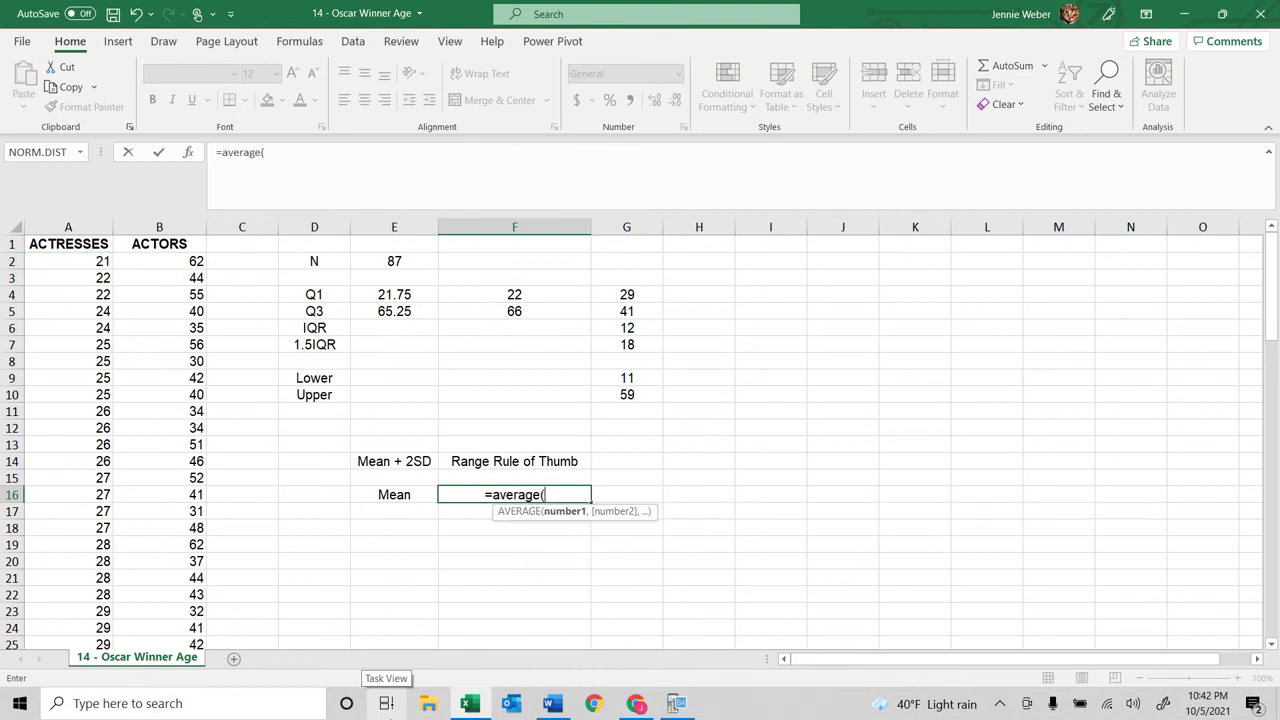
{"action": "type", "text": "a2:a"}
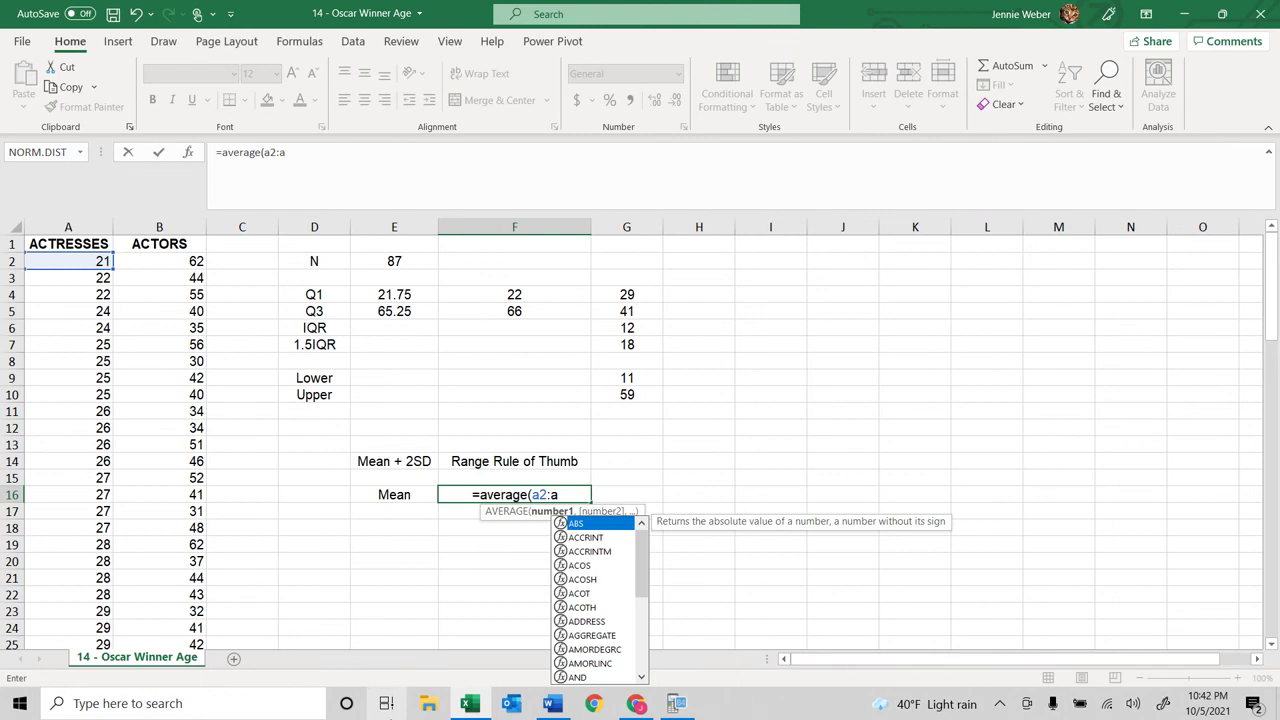
{"action": "type", "text": "88)"}
{"action": "scroll", "coordinate": [140, 543], "scroll_direction": "down", "scroll_amount": 15}
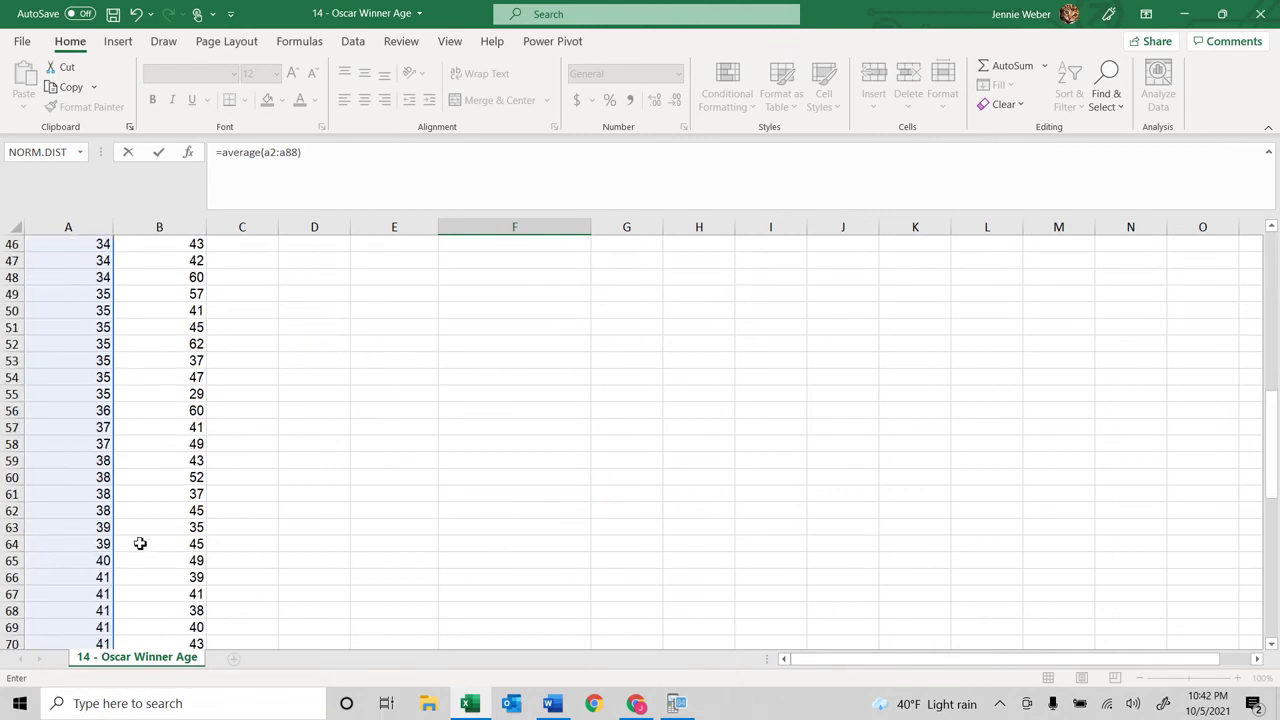
{"action": "scroll", "coordinate": [140, 543], "scroll_direction": "down", "scroll_amount": 9}
{"action": "scroll", "coordinate": [140, 545], "scroll_direction": "up", "scroll_amount": 20}
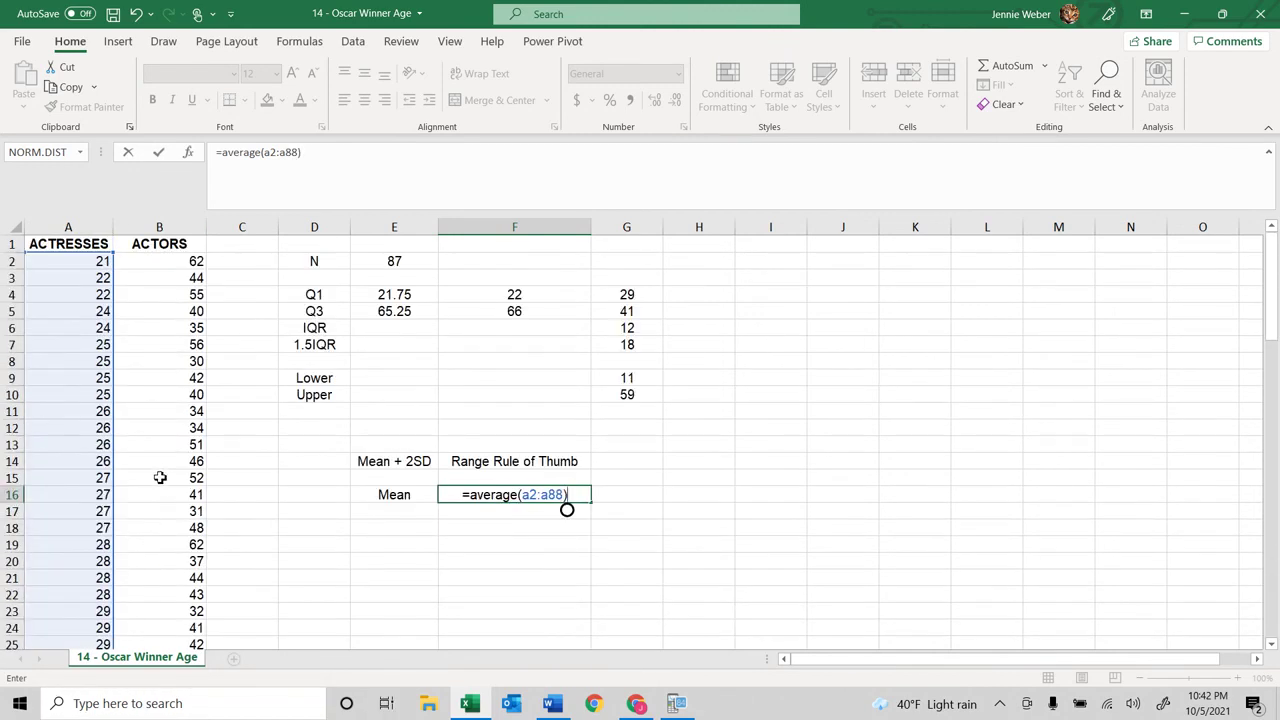
{"action": "key", "text": "Return"}
Enter =STDEVA(A2:A88) in F17 for a standard deviation of 11.46680296.
{"action": "type", "text": "="}
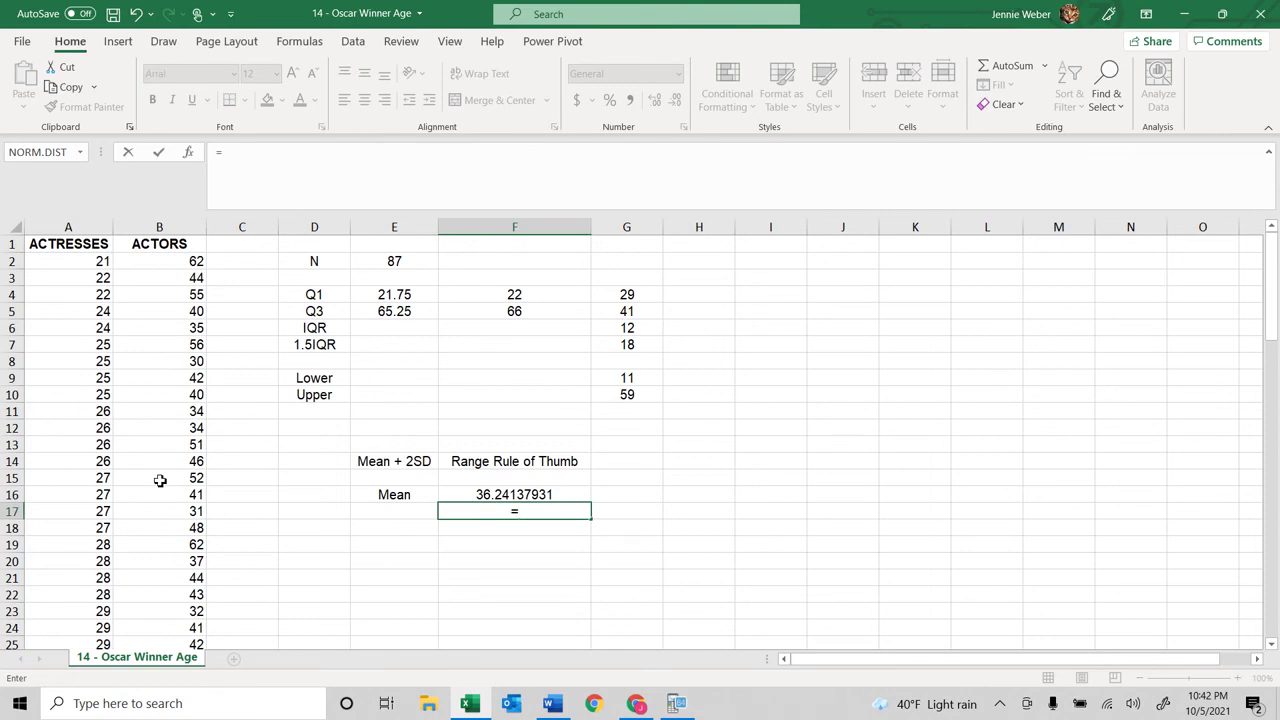
{"action": "type", "text": "stdeva(a2:a"}
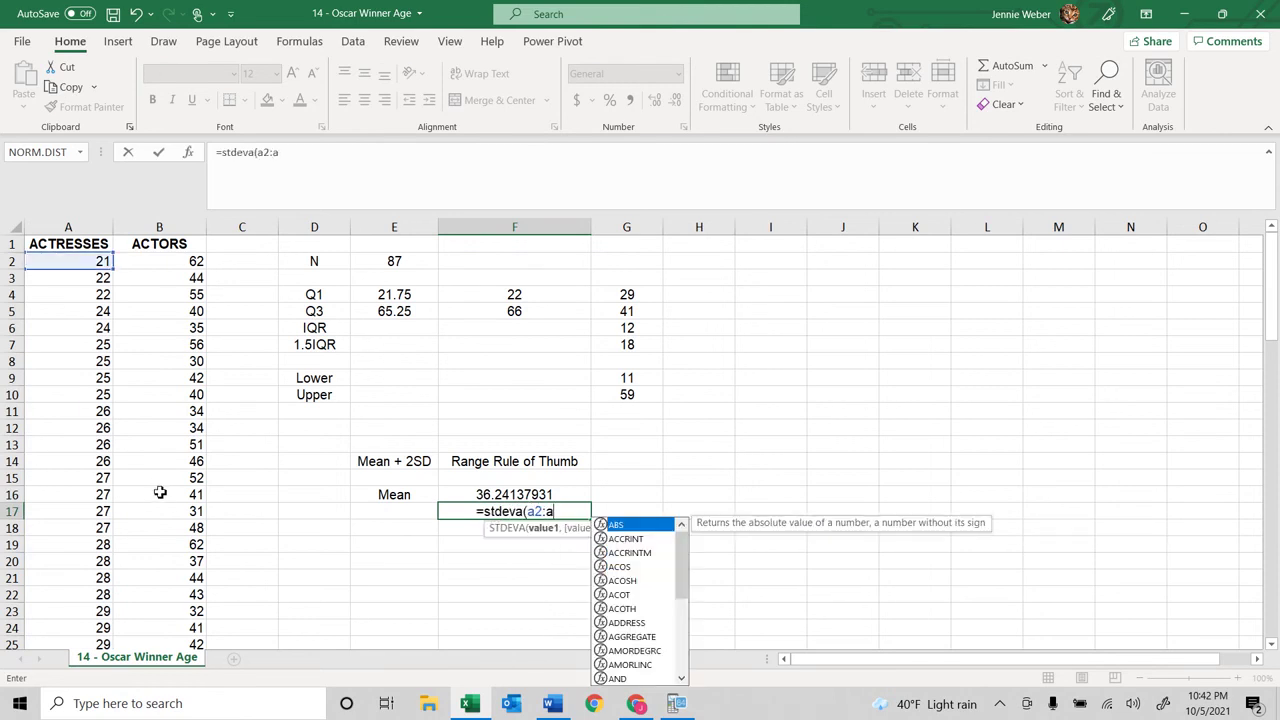
{"action": "type", "text": "88)"}
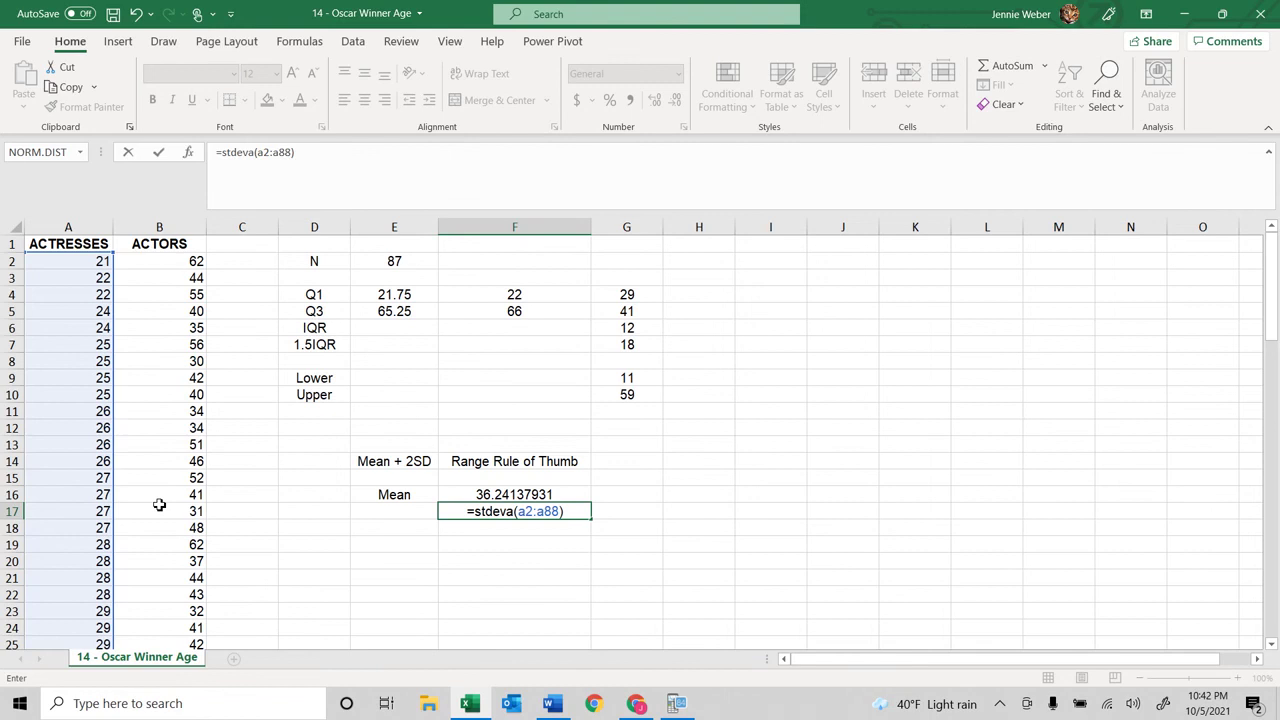
{"action": "key", "text": "Return"}
{"action": "key", "text": "Up"}
{"action": "key", "text": "Up"}
{"action": "key", "text": "Up"}
{"action": "key", "text": "Up"}
{"action": "key", "text": "Up"}
{"action": "key", "text": "Up"}
{"action": "key", "text": "Up"}
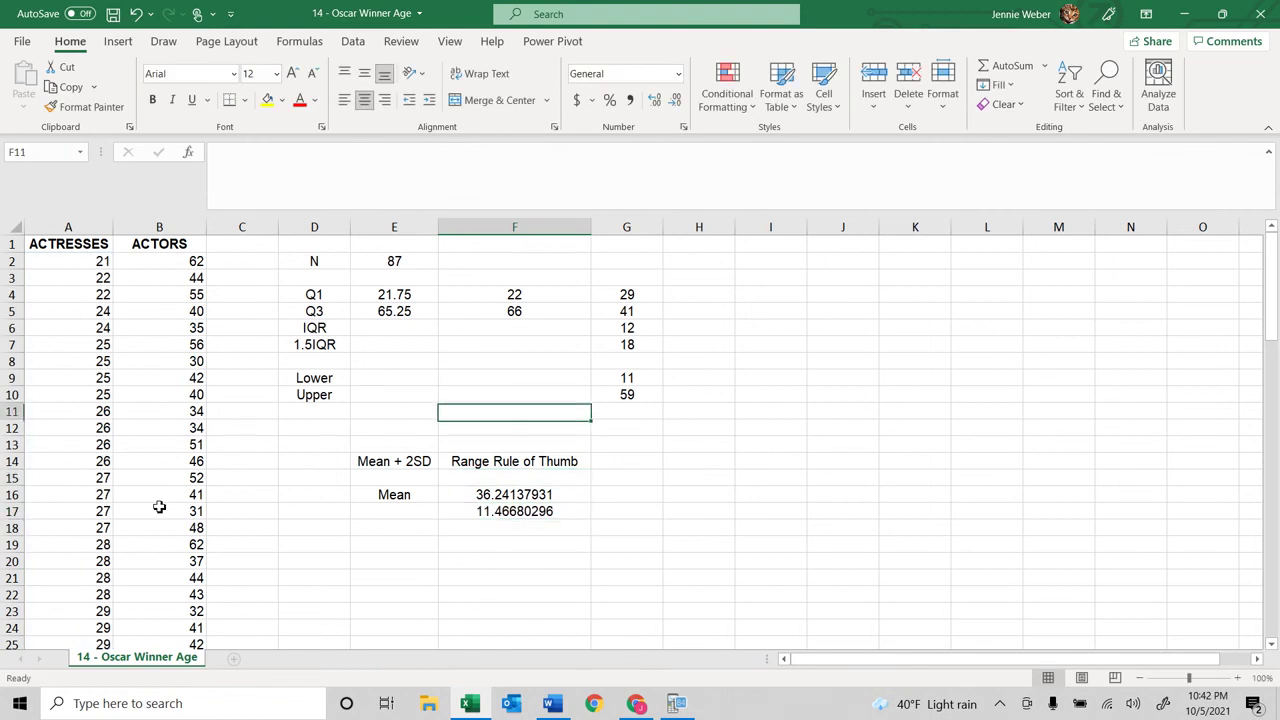
{"action": "key", "text": "Up"}
{"action": "key", "text": "Up"}
{"action": "key", "text": "Right"}
{"action": "key", "text": "Right"}
{"action": "type", "text": "="}
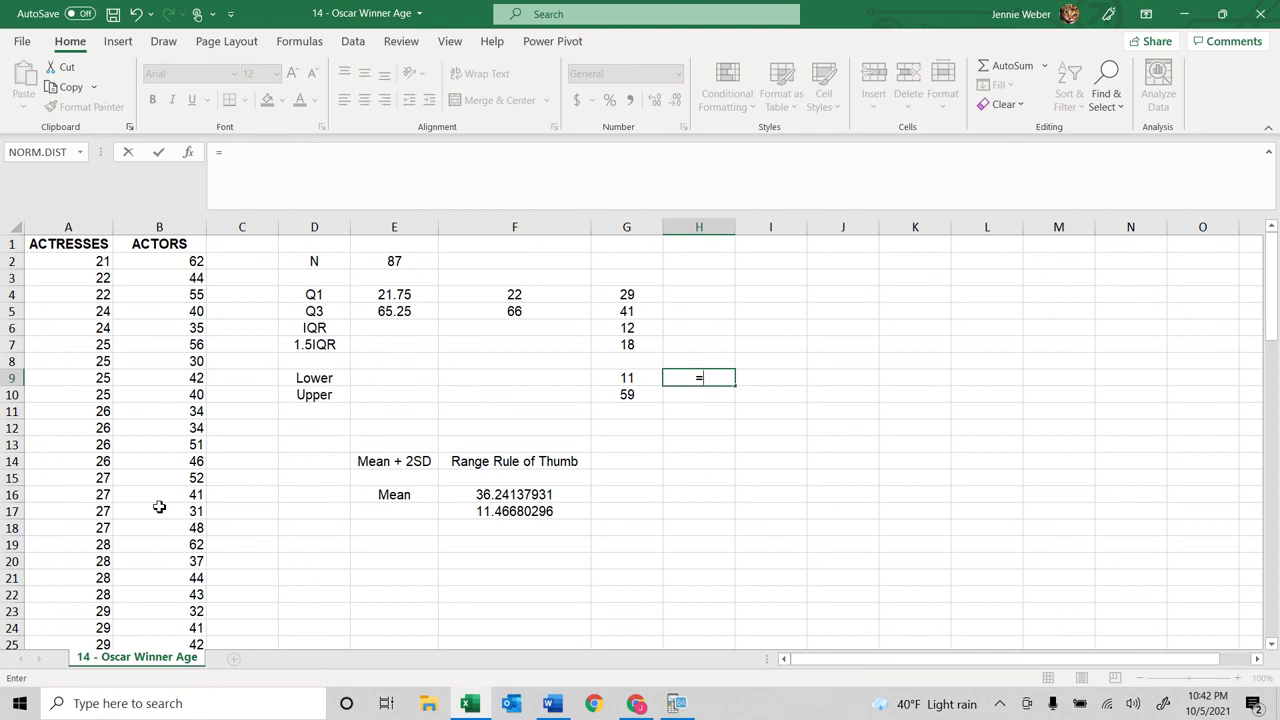
{"action": "type", "text": "i15"}
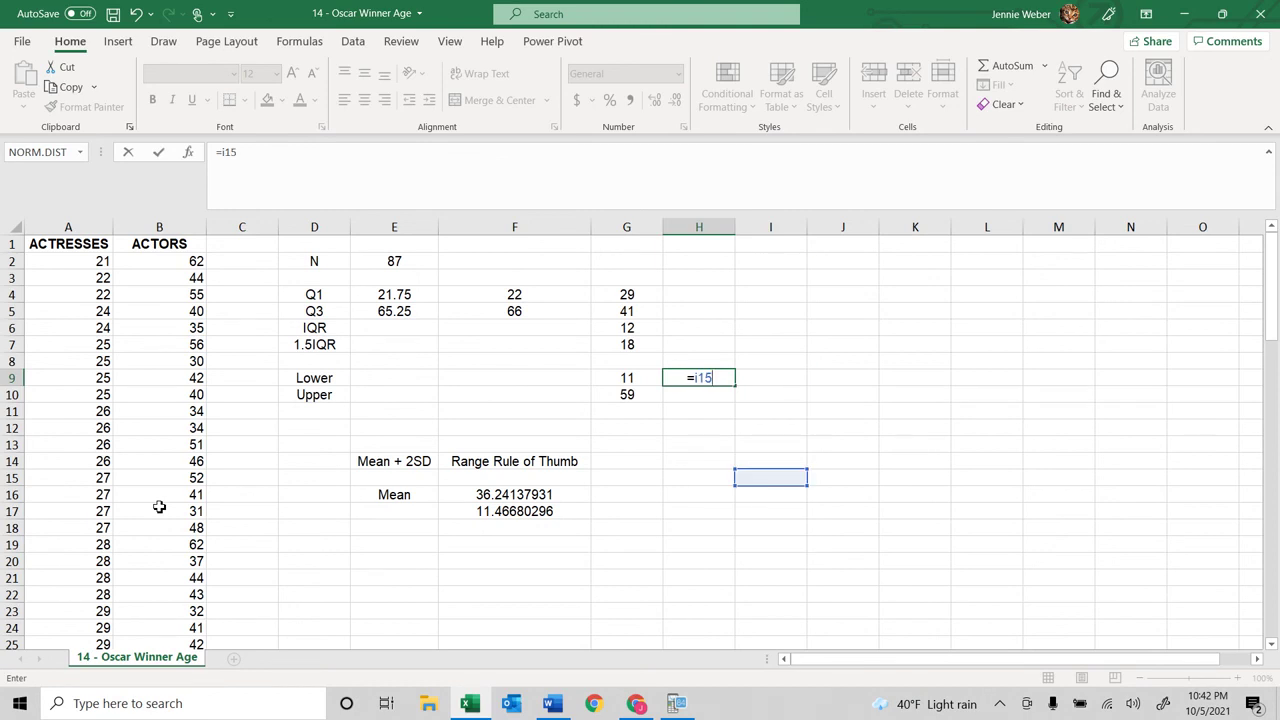
Make H9 the lower range-rule fence =F16-(2*F17), giving 13.307773.
{"action": "key", "text": "BackSpace"}
{"action": "key", "text": "BackSpace"}
{"action": "key", "text": "BackSpace"}
{"action": "type", "text": "f15"}
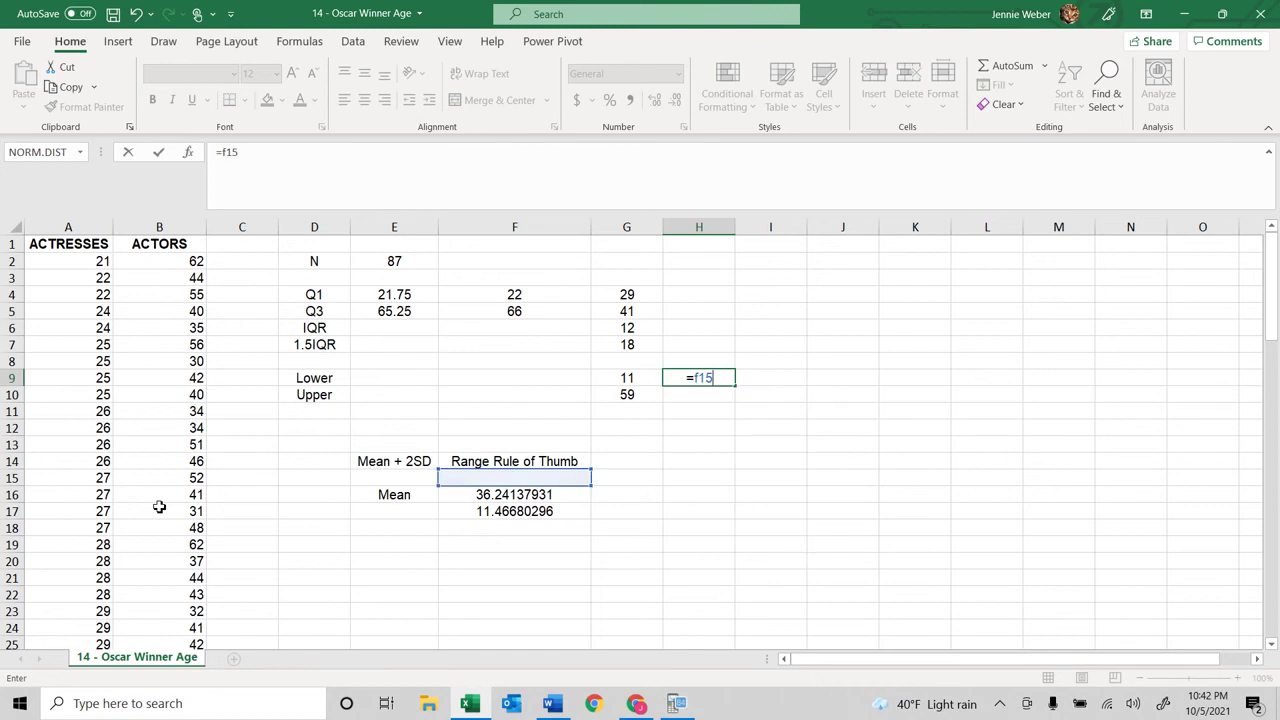
{"action": "key", "text": "BackSpace"}
{"action": "type", "text": "6"}
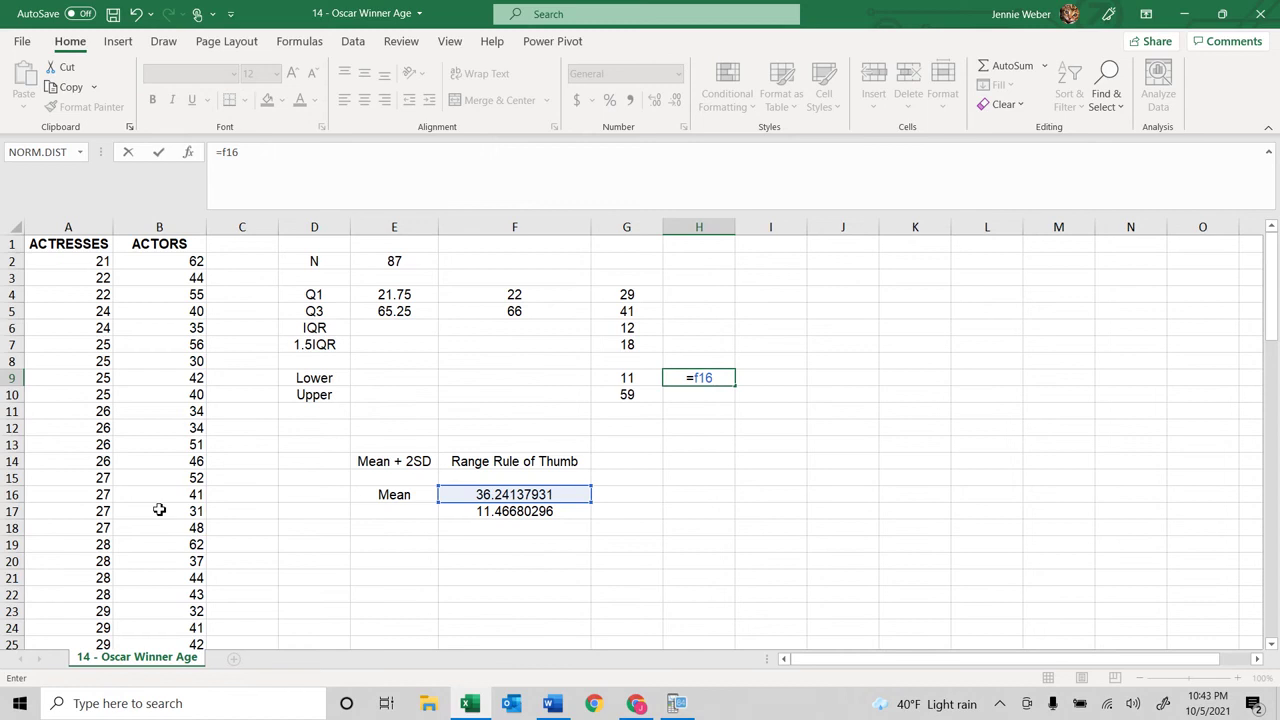
{"action": "type", "text": "-2(f17"}
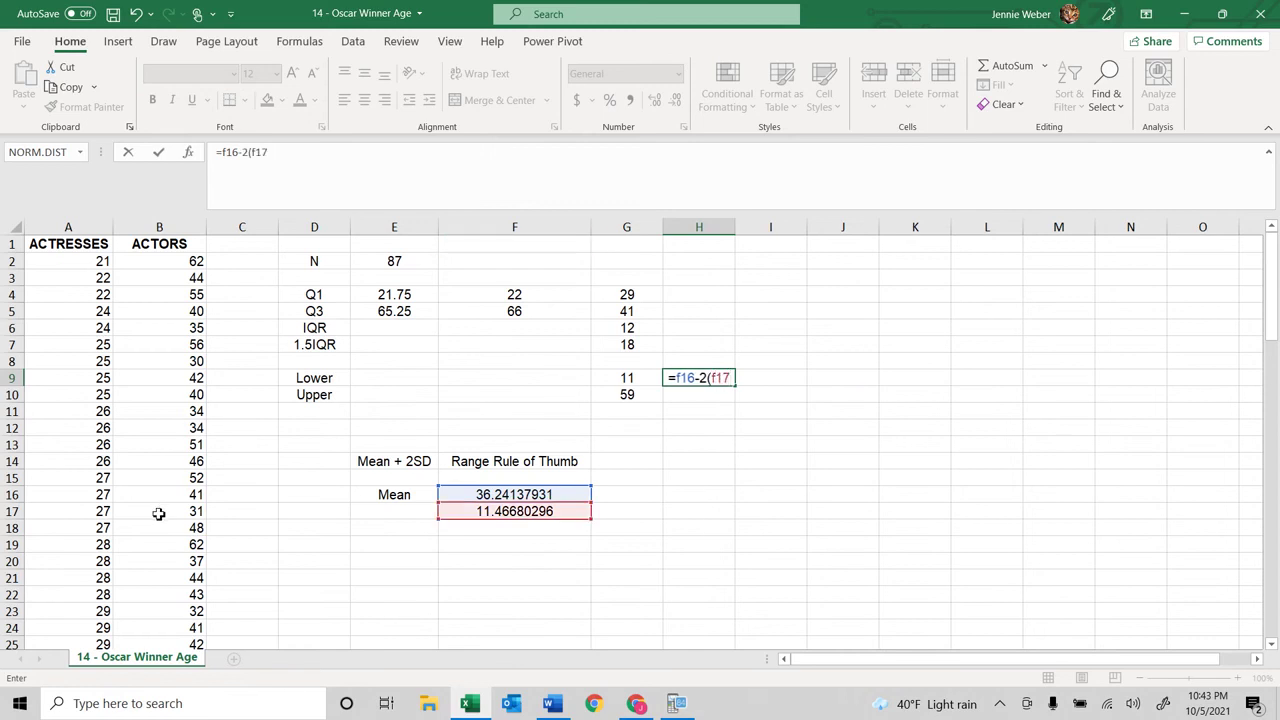
{"action": "type", "text": ")"}
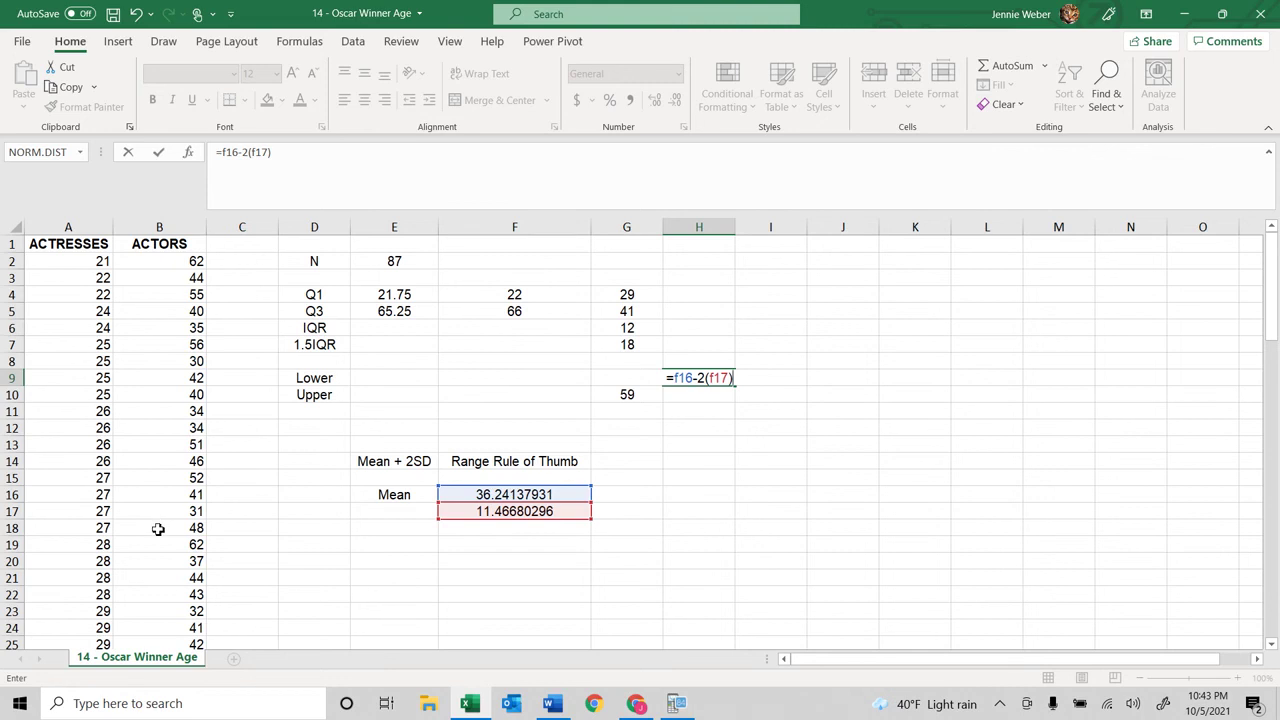
{"action": "key", "text": "Return"}
{"action": "key", "text": "Return"}
{"action": "key", "text": "Left"}
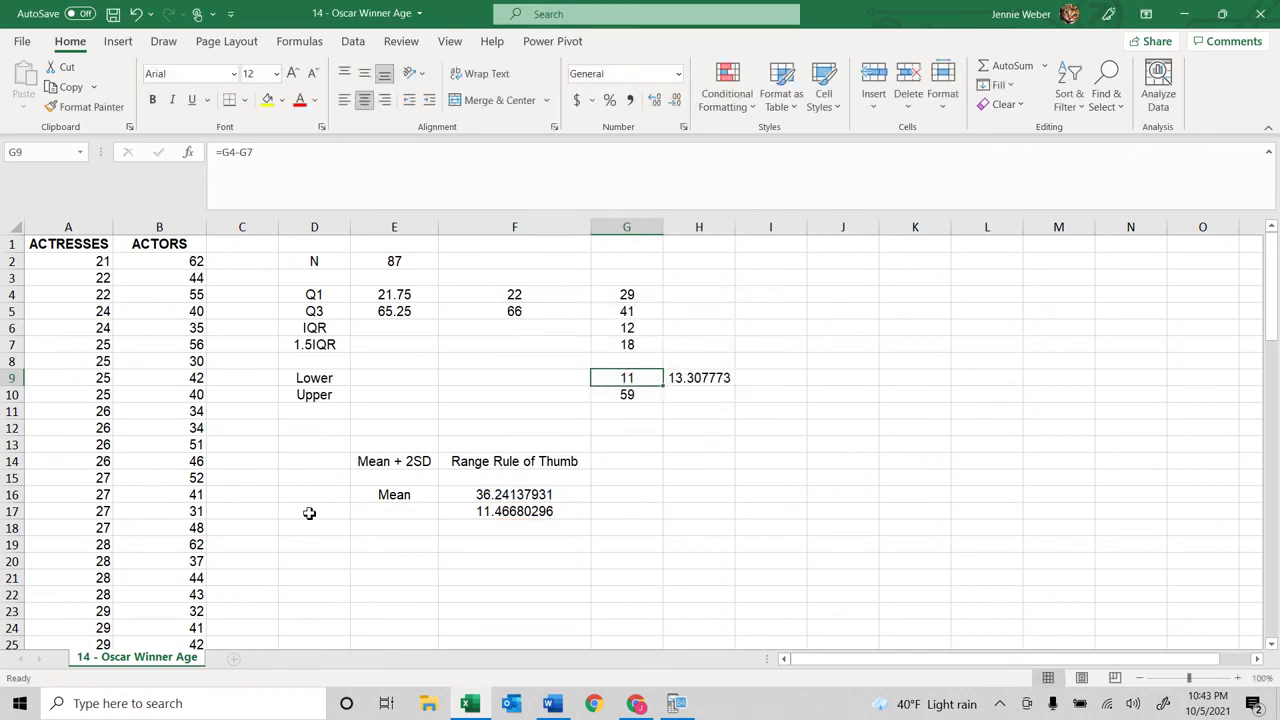
{"action": "left_click", "coordinate": [697, 380]}
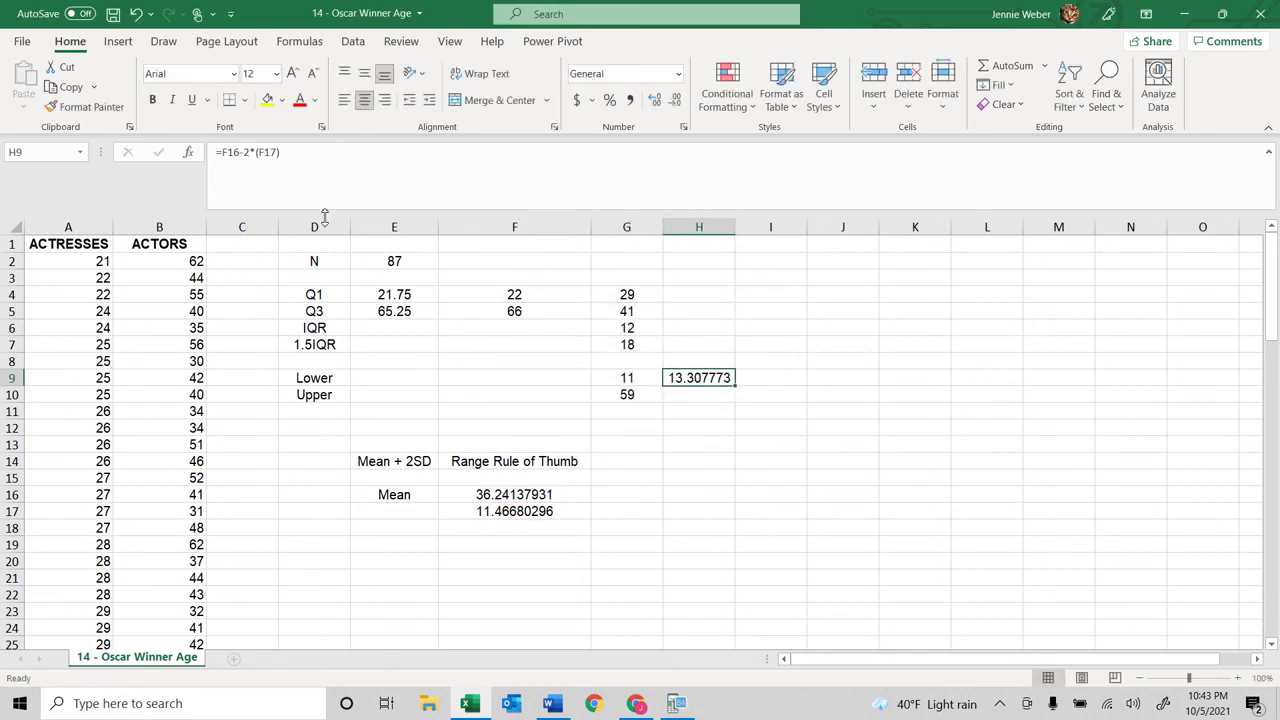
{"action": "left_click", "coordinate": [266, 152]}
{"action": "key", "text": "BackSpace"}
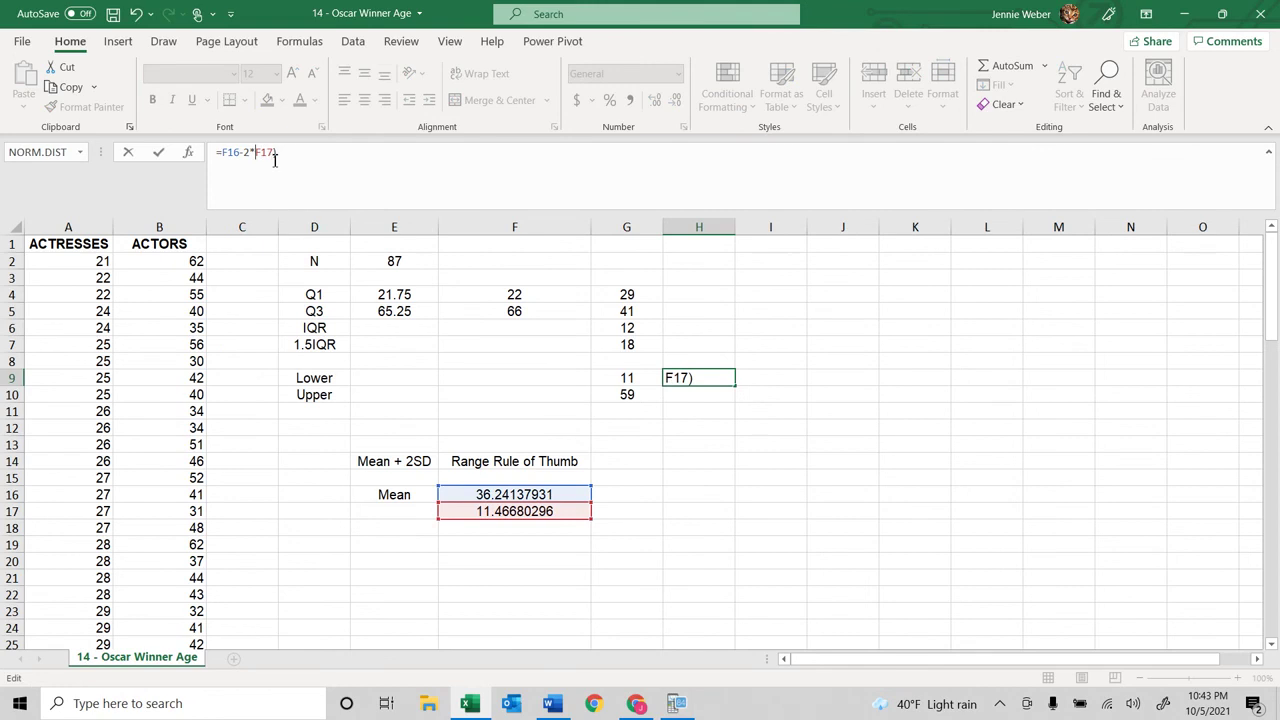
{"action": "key", "text": "Right"}
{"action": "key", "text": "Right"}
{"action": "key", "text": "Right"}
{"action": "key", "text": "Right"}
{"action": "key", "text": "Right"}
{"action": "type", "text": "("}
{"action": "key", "text": "Right"}
{"action": "key", "text": "Right"}
{"action": "key", "text": "Right"}
{"action": "key", "text": "Right"}
{"action": "key", "text": "Right"}
{"action": "key", "text": "Right"}
{"action": "key", "text": "Return"}
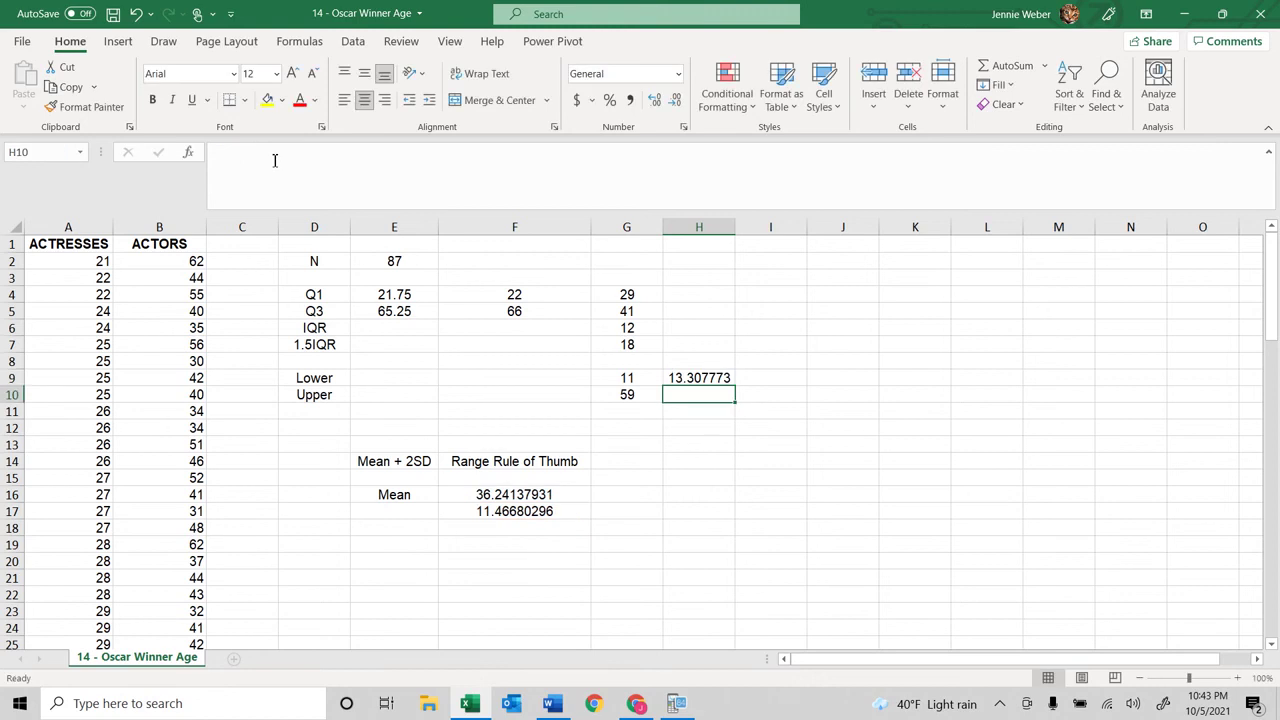
Copy the H9 formula into H10 as =F16+(2*F17), giving 59.174985.
{"action": "type", "text": "="}
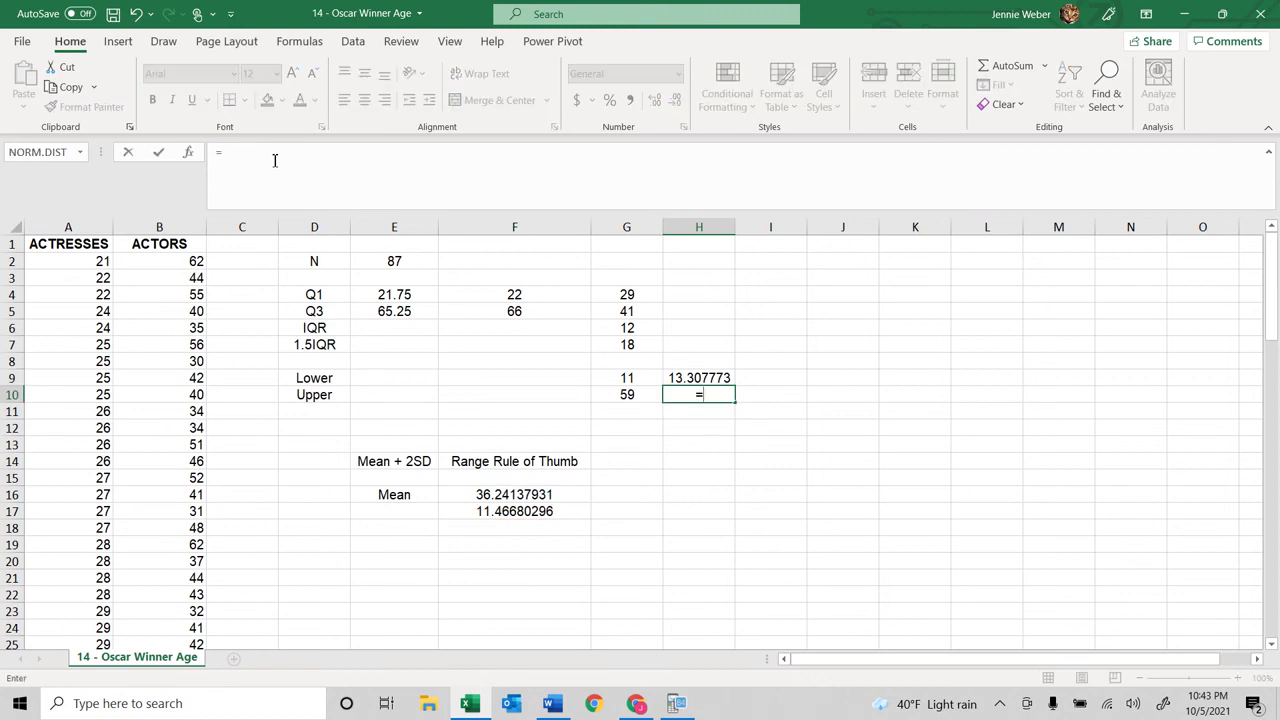
{"action": "key", "text": "Escape"}
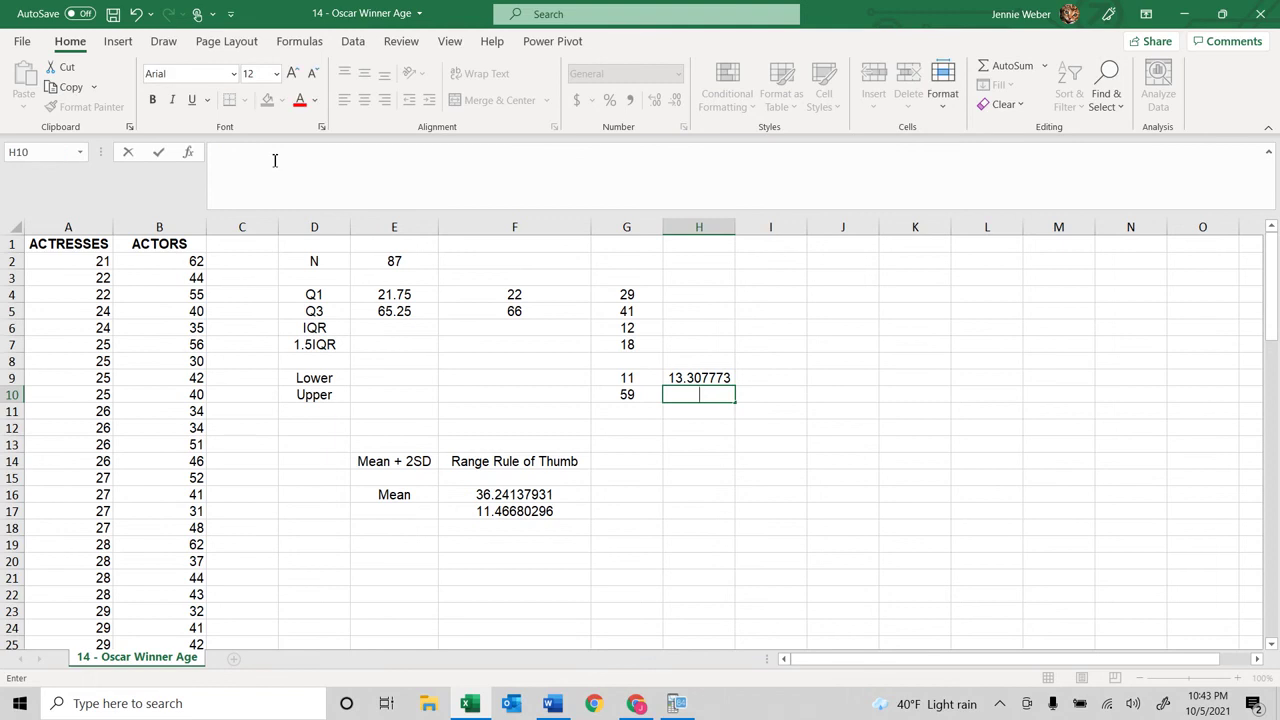
{"action": "left_click", "coordinate": [681, 380]}
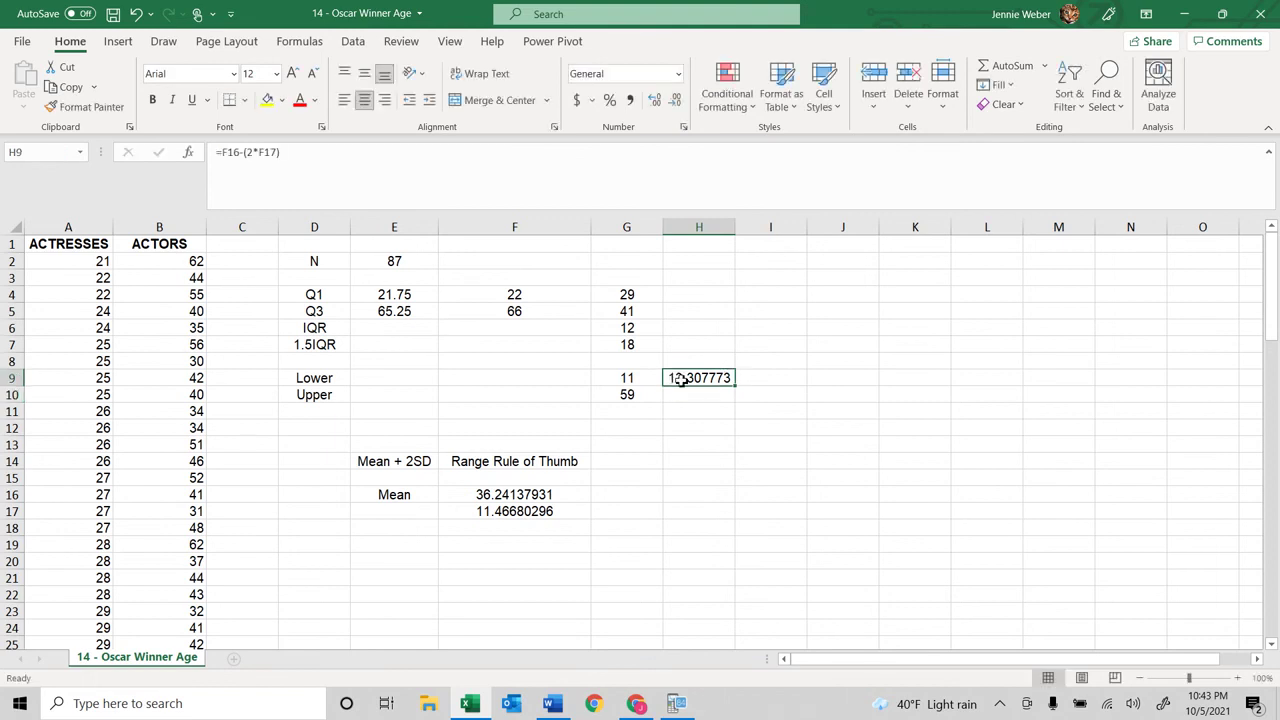
{"action": "left_click", "coordinate": [227, 152]}
{"action": "key", "text": "ctrl+a"}
{"action": "key", "text": "ctrl+c"}
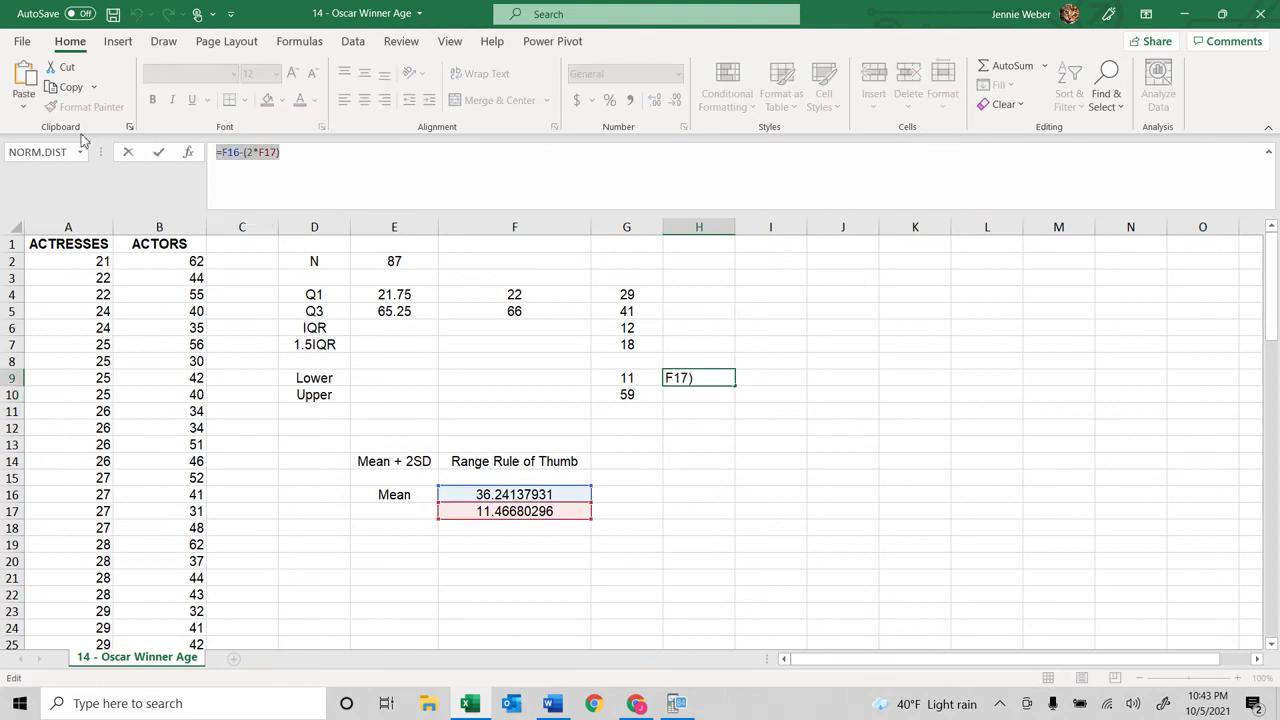
{"action": "key", "text": "Return"}
{"action": "key", "text": "ctrl+v"}
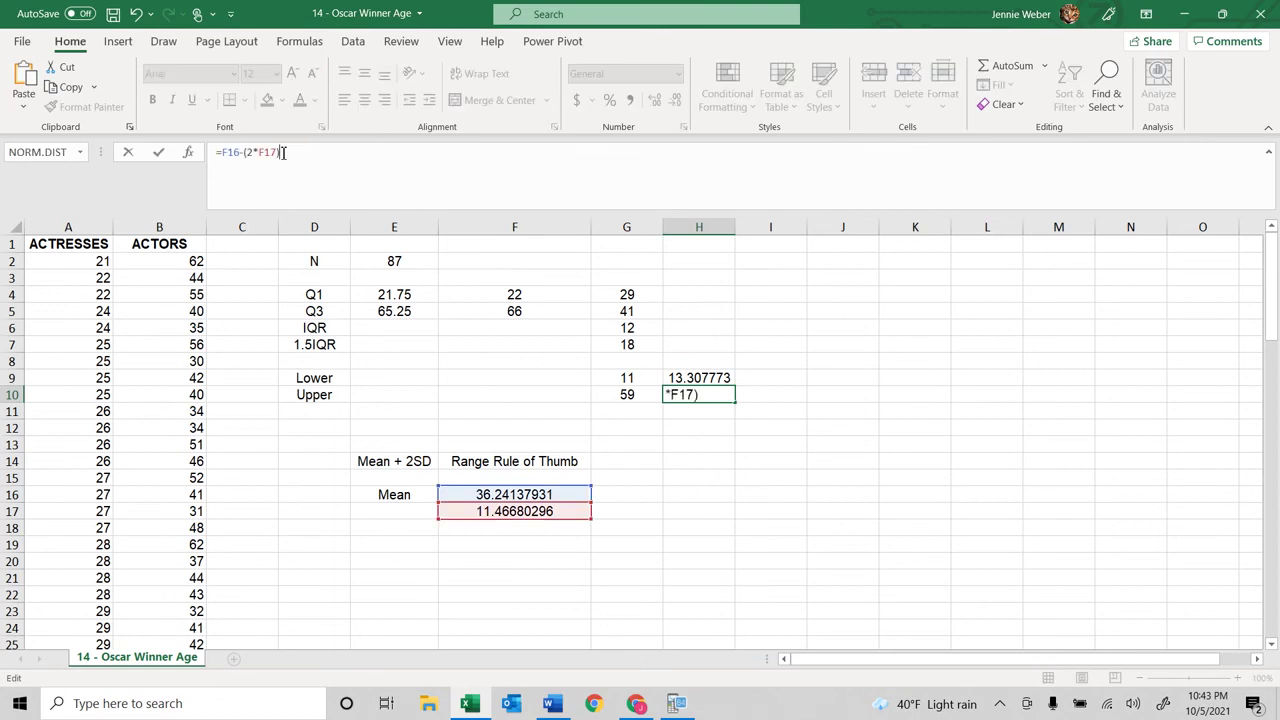
{"action": "key", "text": "Left"}
{"action": "key", "text": "Left"}
{"action": "key", "text": "Left"}
{"action": "key", "text": "Left"}
{"action": "key", "text": "Left"}
{"action": "key", "text": "Left"}
{"action": "key", "text": "Left"}
{"action": "key", "text": "Left"}
{"action": "key", "text": "shift+Home"}
{"action": "key", "text": "Right"}
{"action": "key", "text": "Delete"}
{"action": "type", "text": "+"}
{"action": "key", "text": "Return"}
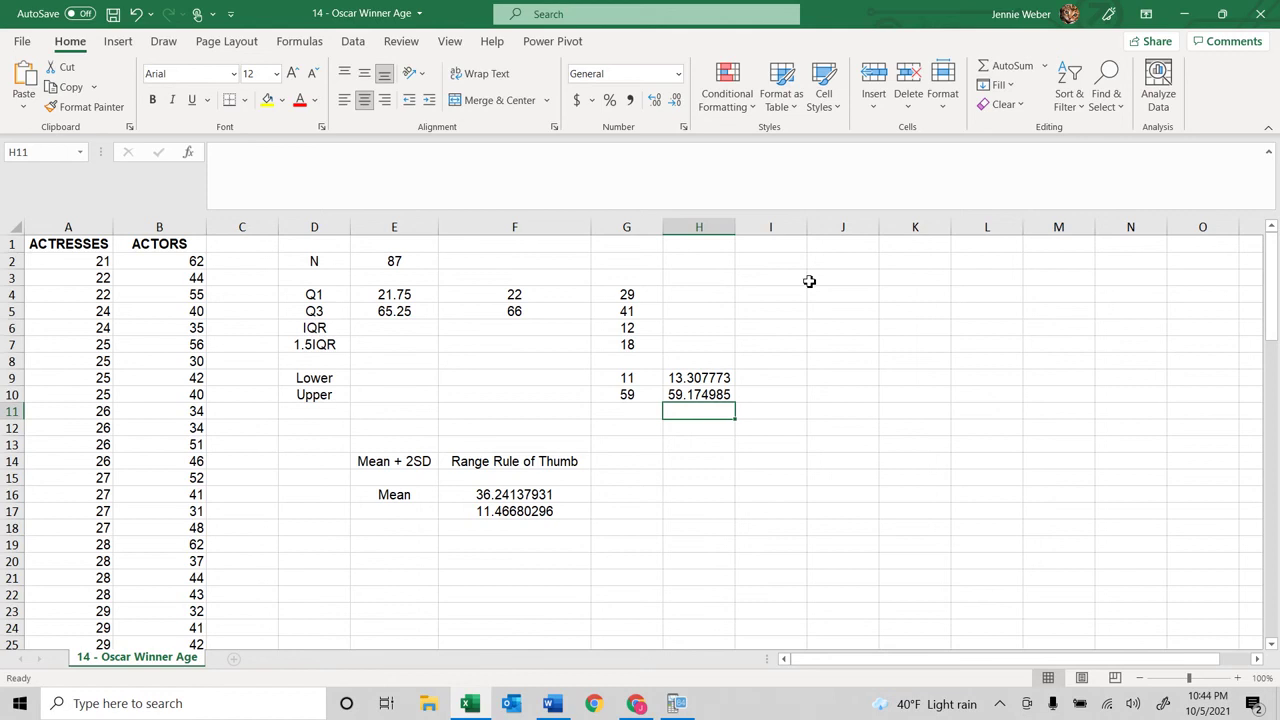
Bring up the YuJa screen-recording controls from the taskbar's hidden icons.
{"action": "left_click_drag", "start_coordinate": [154, 440], "coordinate": [152, 414]}
{"action": "scroll", "coordinate": [97, 426], "scroll_direction": "down", "scroll_amount": 3}
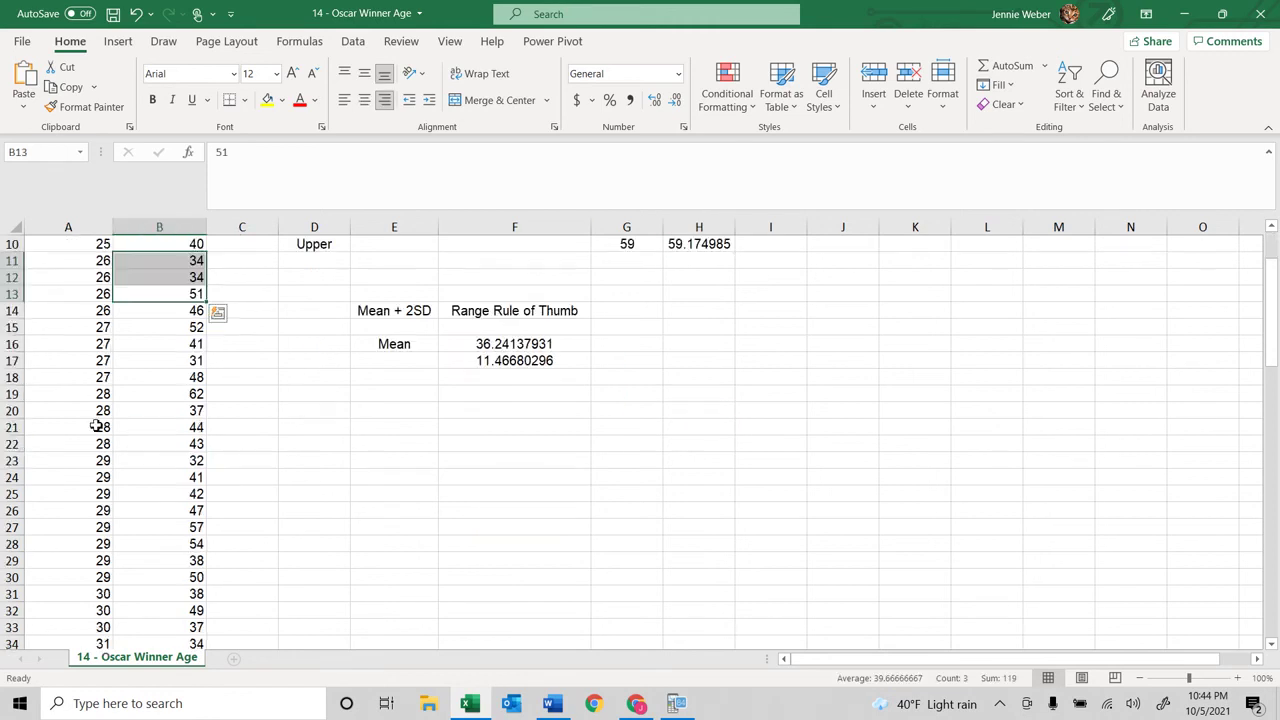
{"action": "scroll", "coordinate": [97, 426], "scroll_direction": "down", "scroll_amount": 19}
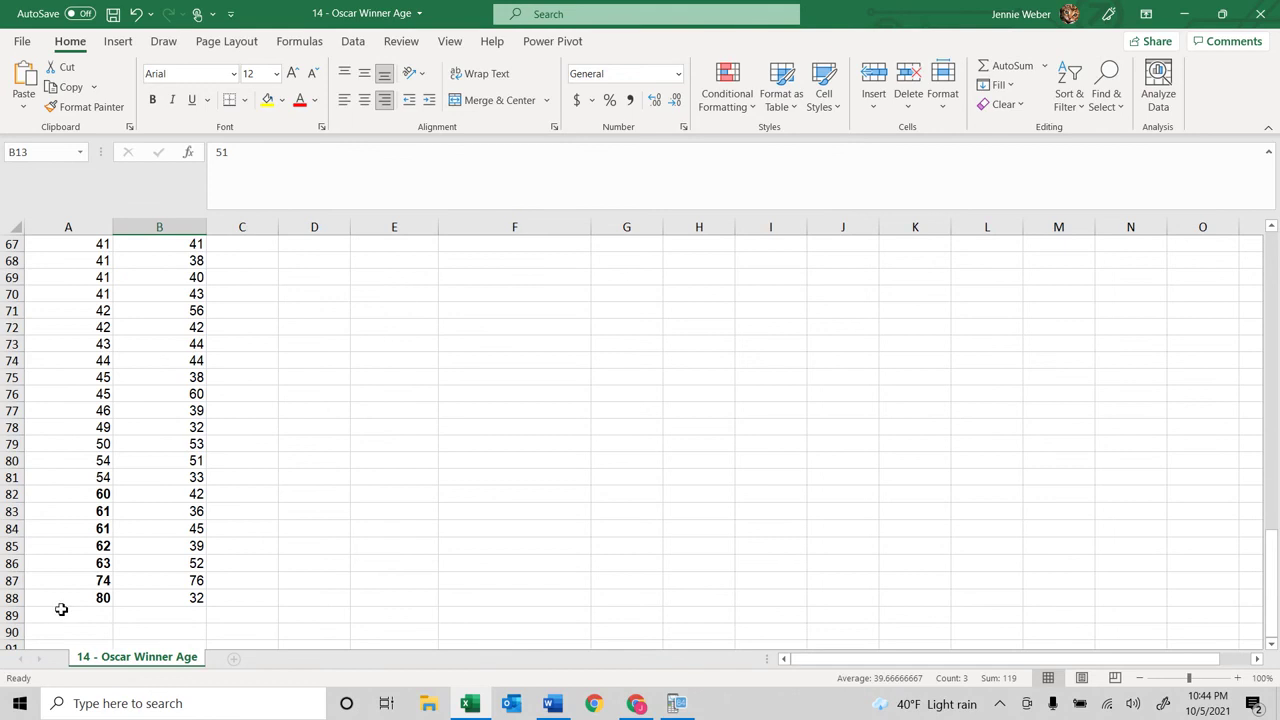
{"action": "scroll", "coordinate": [65, 607], "scroll_direction": "up", "scroll_amount": 20}
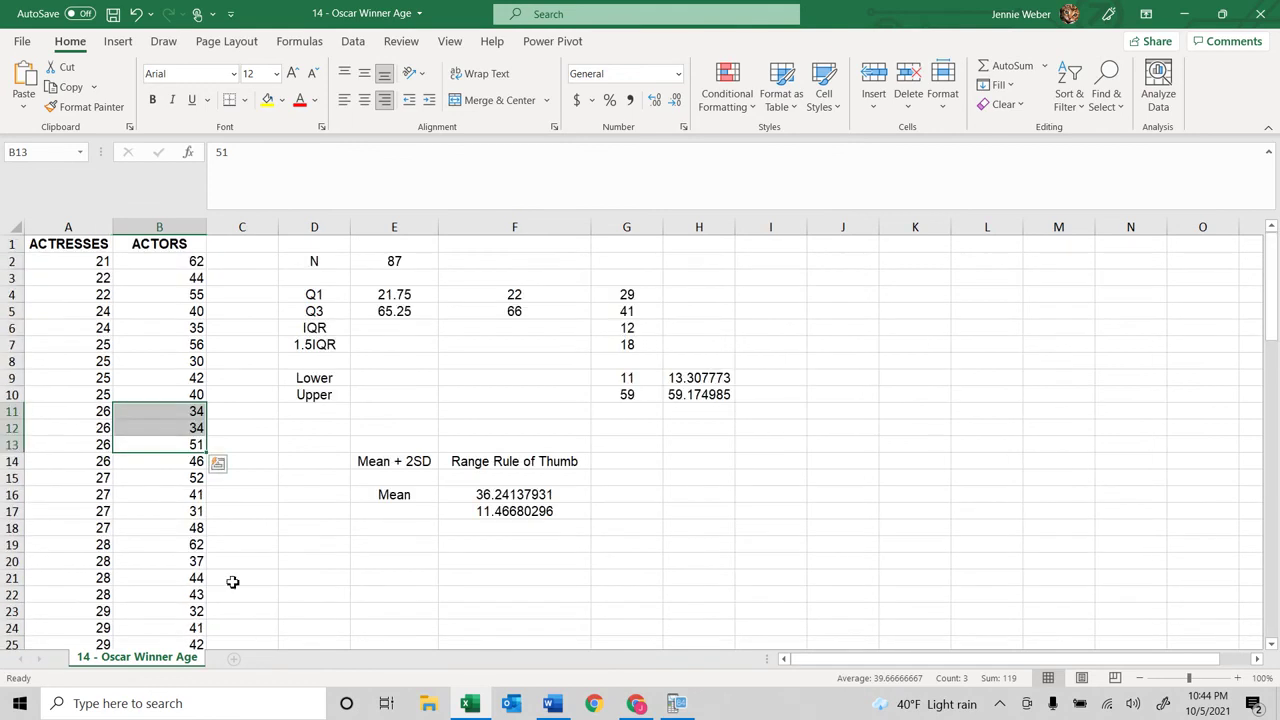
{"action": "left_click", "coordinate": [282, 579]}
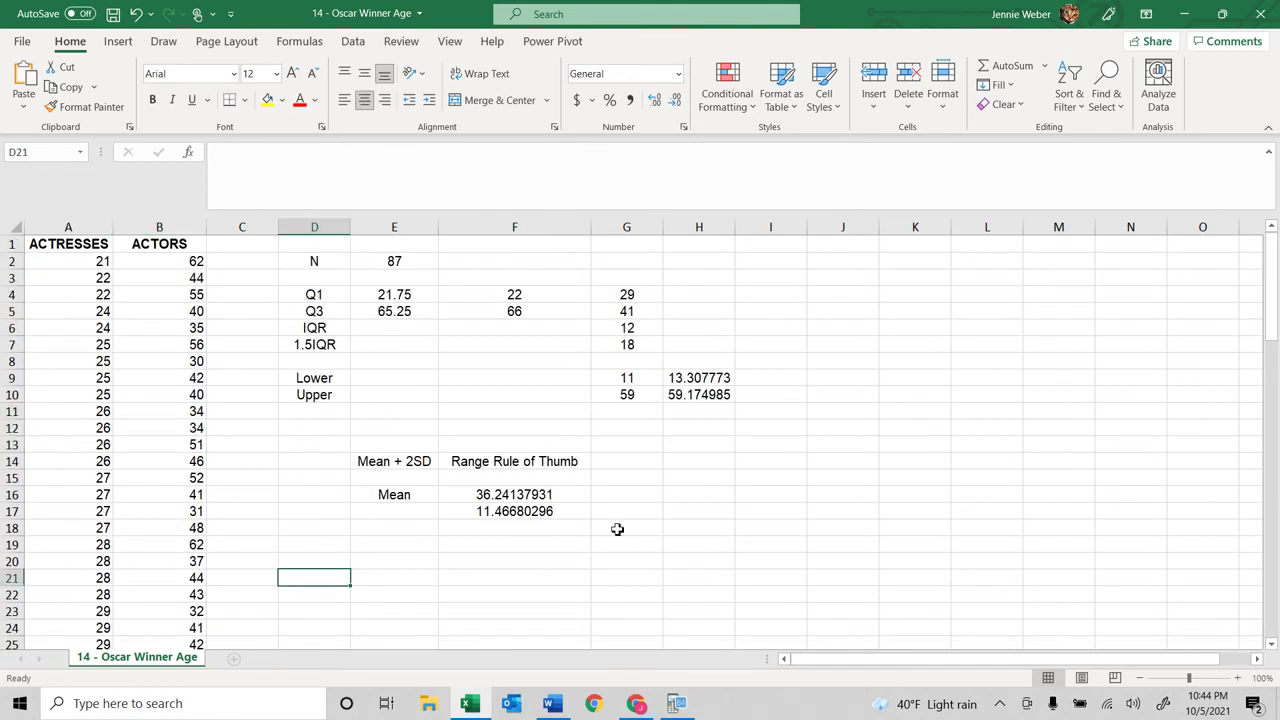
{"action": "left_click", "coordinate": [1001, 704]}
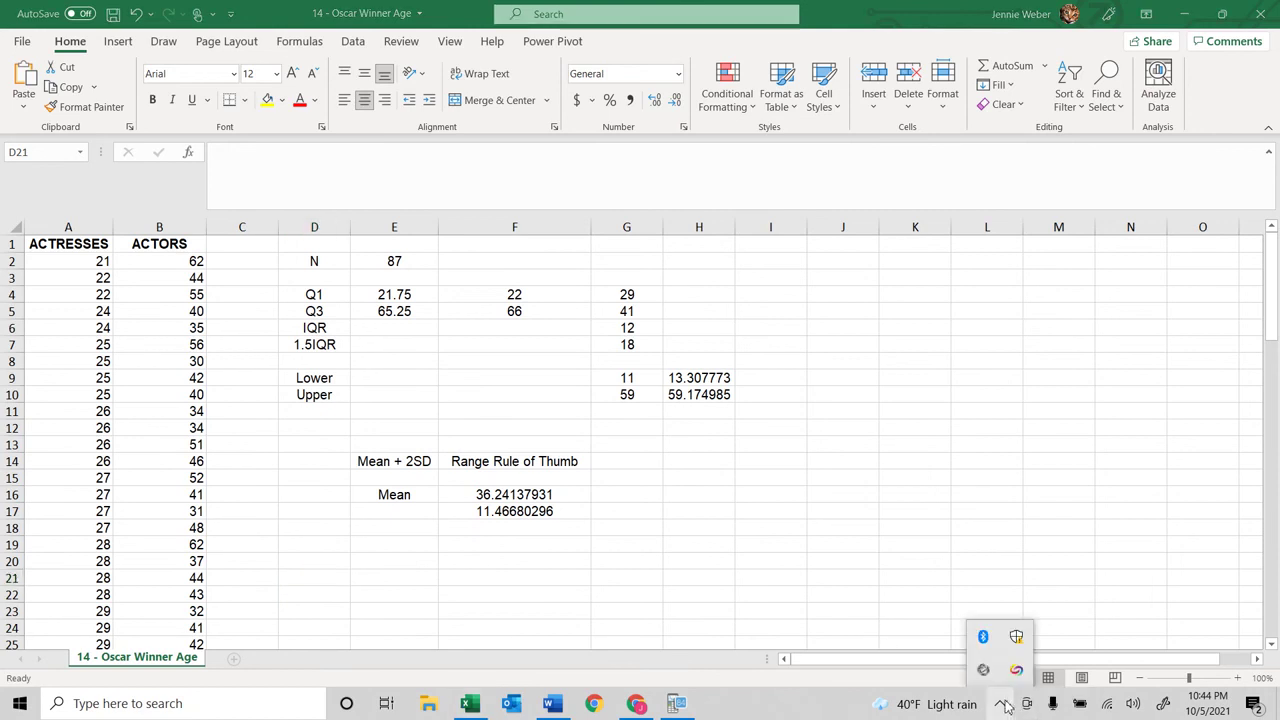
{"action": "left_click", "coordinate": [1016, 669]}
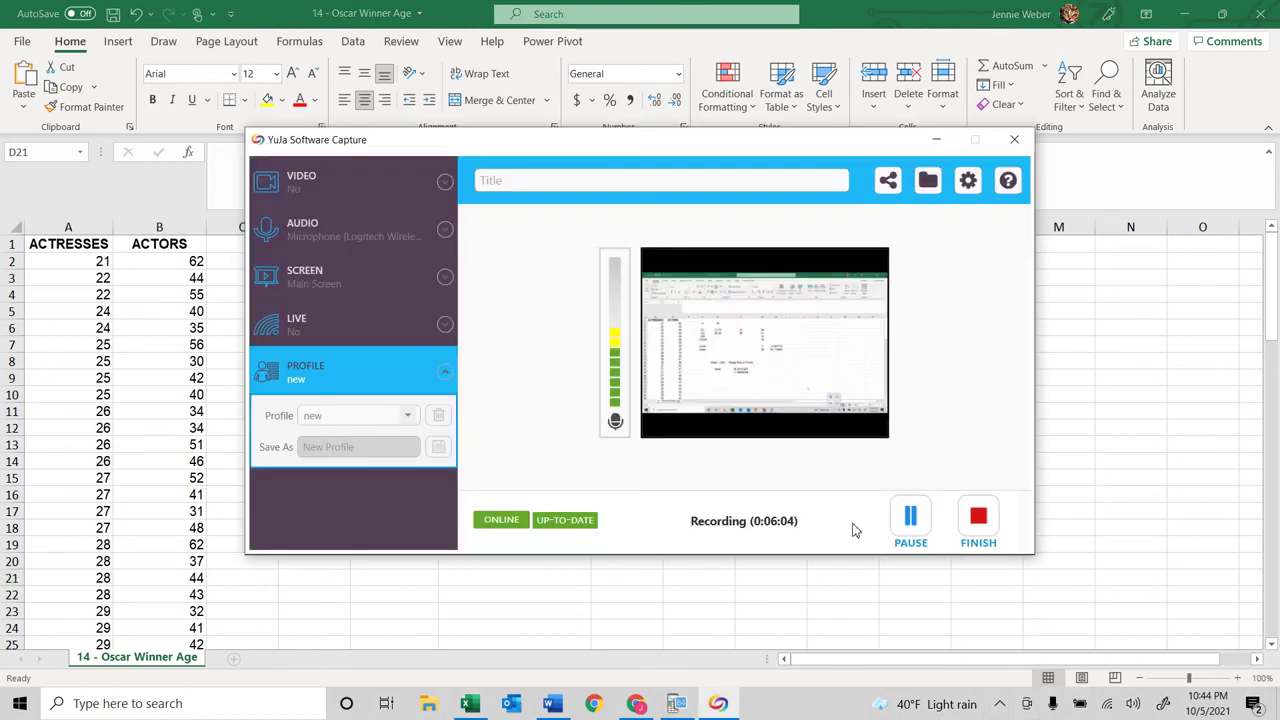